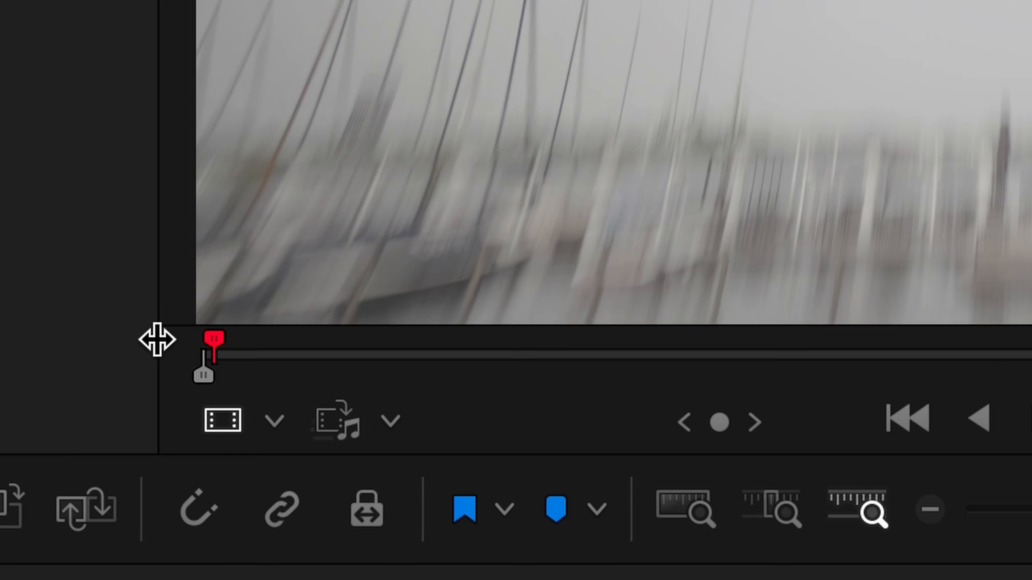
- Mark an out point a few frames into source clip C8253 and place the excerpt on track V2 past the last clip
{"action": "key", "text": "o"}
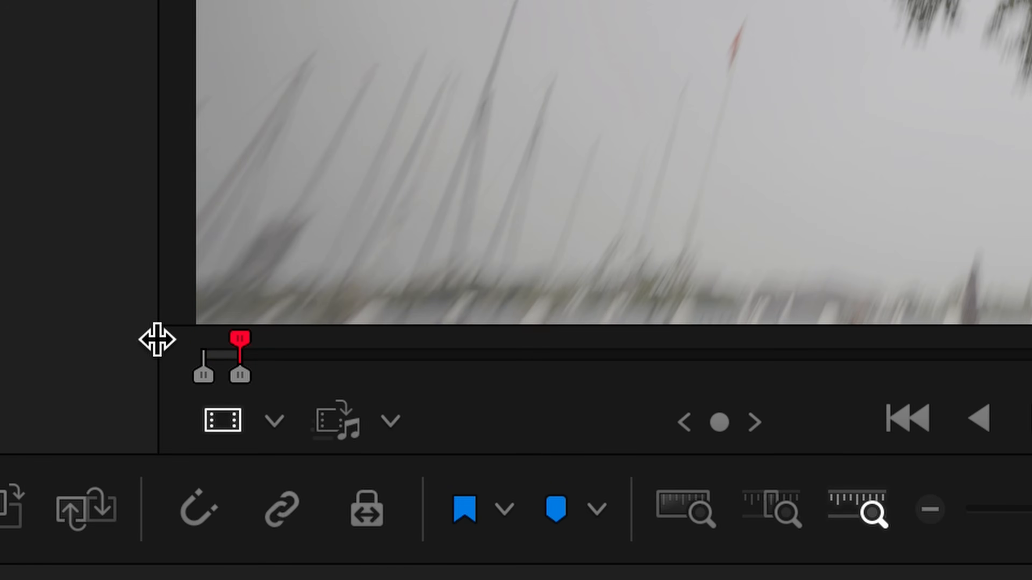
{"action": "mouse_move", "coordinate": [525, 283]}
{"action": "left_click_drag", "start_coordinate": [526, 283], "coordinate": [660, 327]}
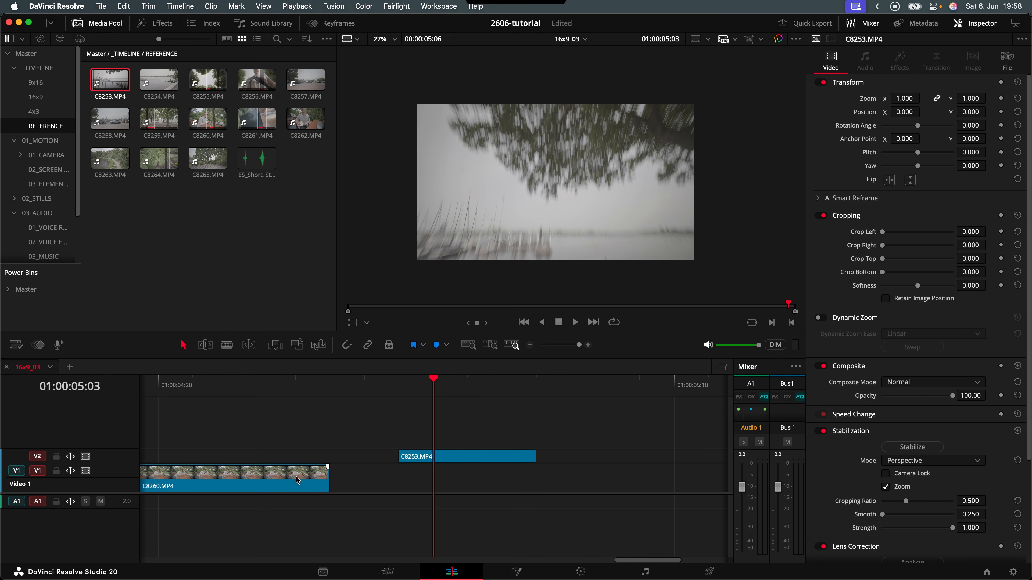
- Copy the attributes of clip C8260 and paste only its Color Correction onto the C8253 clip on V2
{"action": "left_click", "coordinate": [297, 481]}
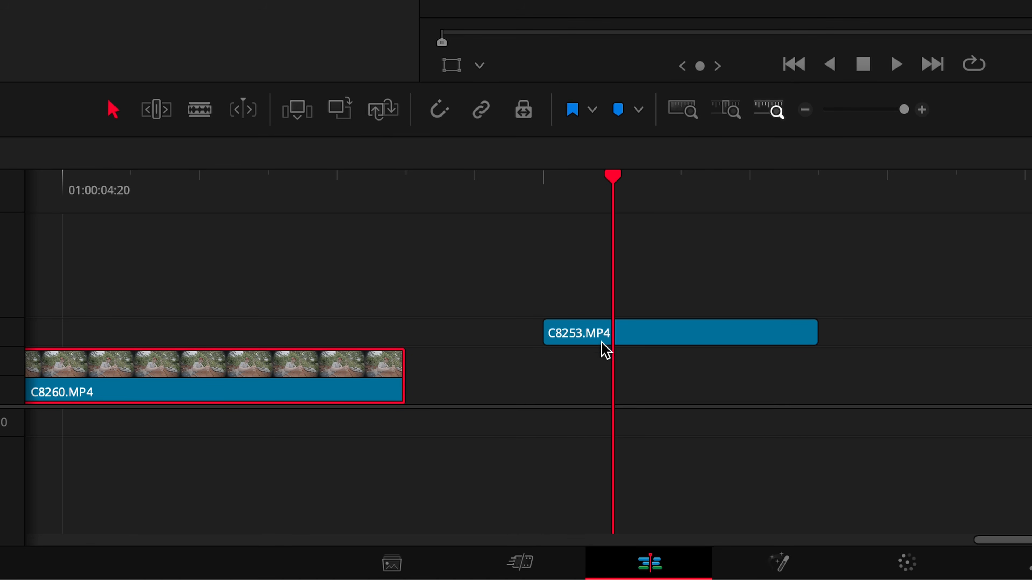
{"action": "left_click", "coordinate": [627, 341]}
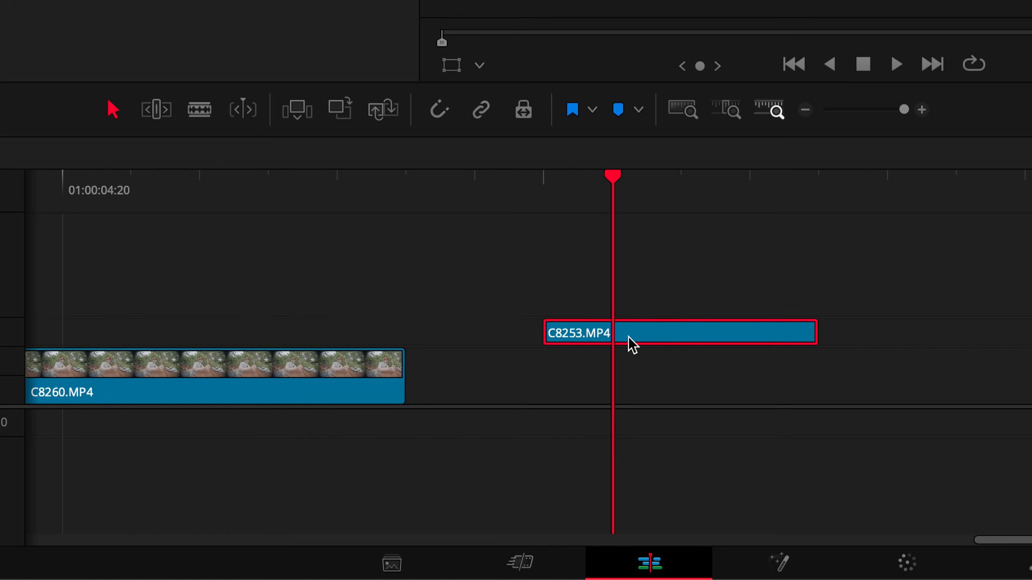
{"action": "key", "text": "alt+v"}
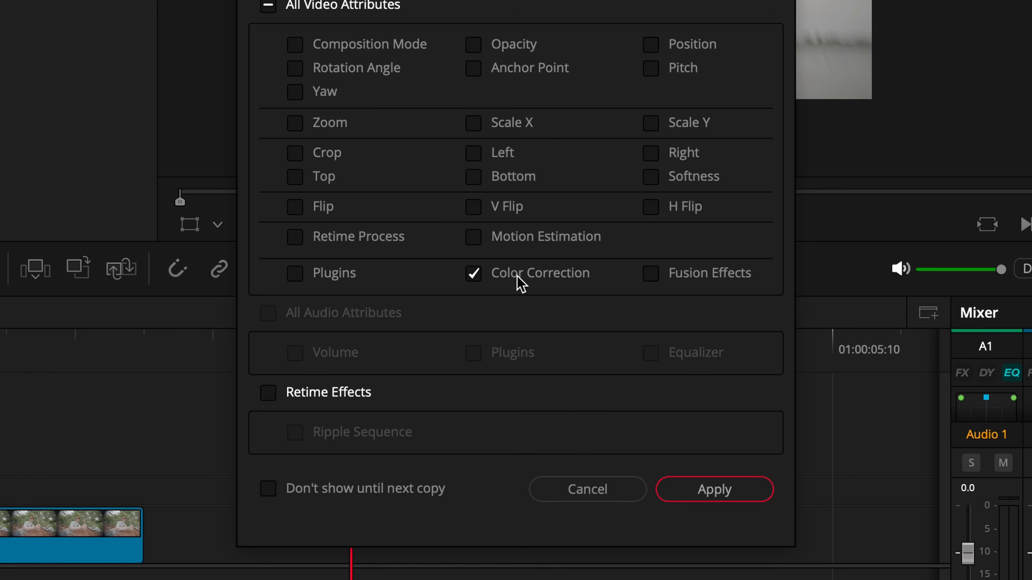
{"action": "left_click", "coordinate": [727, 492]}
- Move the C8253 clip on V2 so that it straddles the cut between C8259 and C8256
{"action": "left_click_drag", "start_coordinate": [337, 341], "coordinate": [475, 344]}
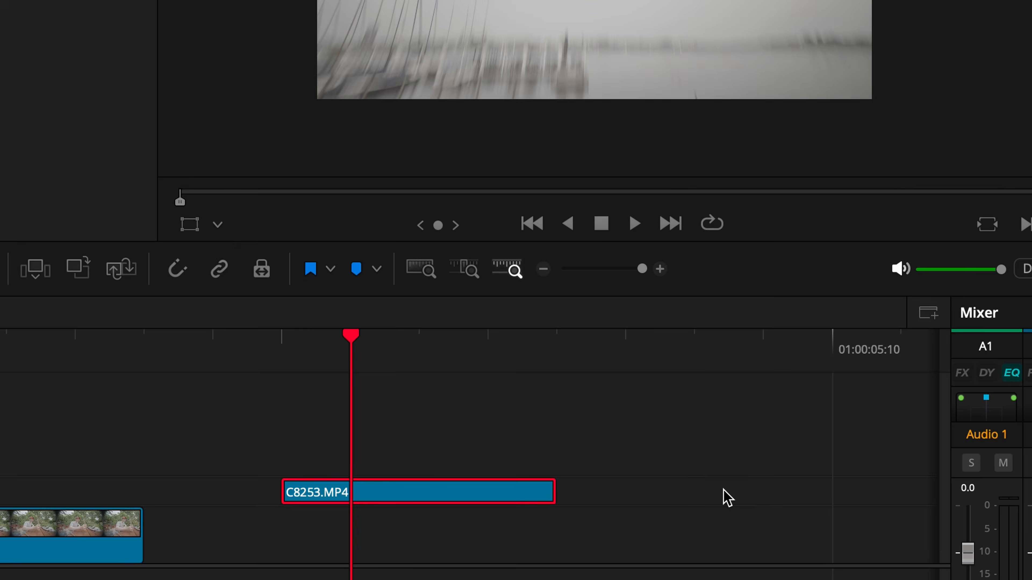
{"action": "left_click_drag", "start_coordinate": [496, 383], "coordinate": [460, 383]}
{"action": "key", "text": "Left"}
{"action": "key", "text": "Left"}
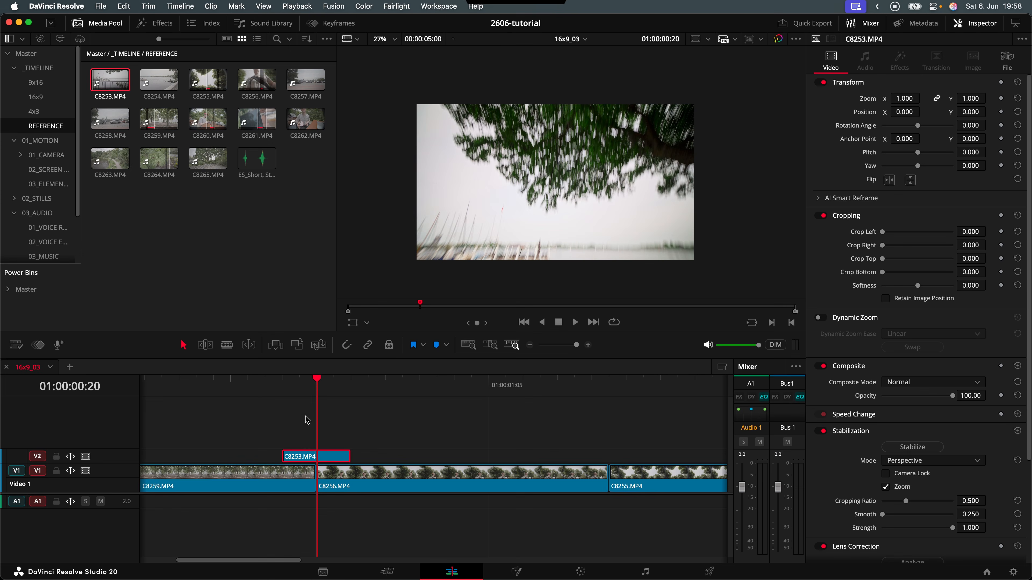
- Play and scrub through the cut between C8259 and C8256 to review the overlaid C8253 clip
{"action": "left_click_drag", "start_coordinate": [372, 427], "coordinate": [261, 486]}
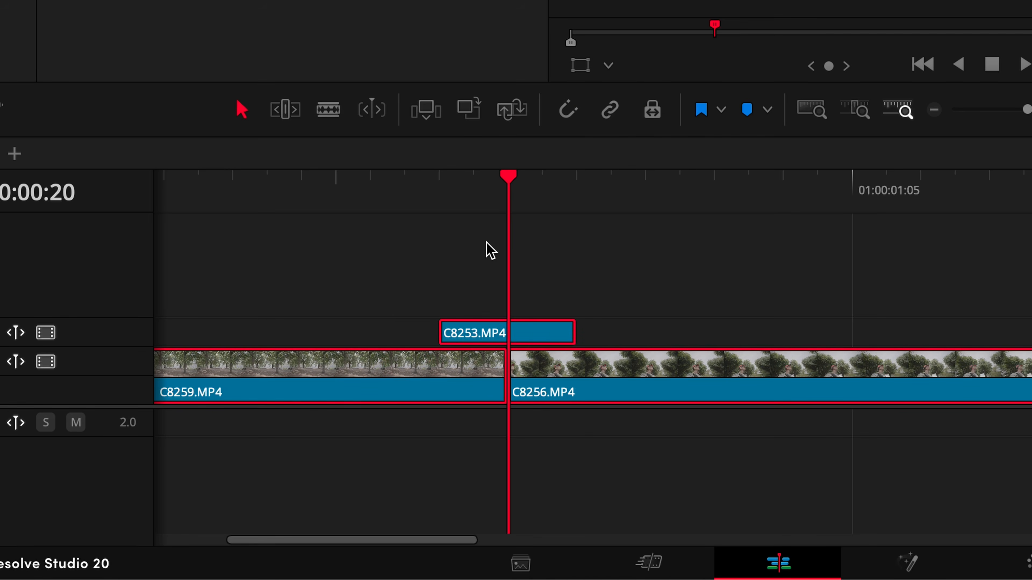
{"action": "left_click", "coordinate": [251, 384]}
{"action": "key", "text": "space"}
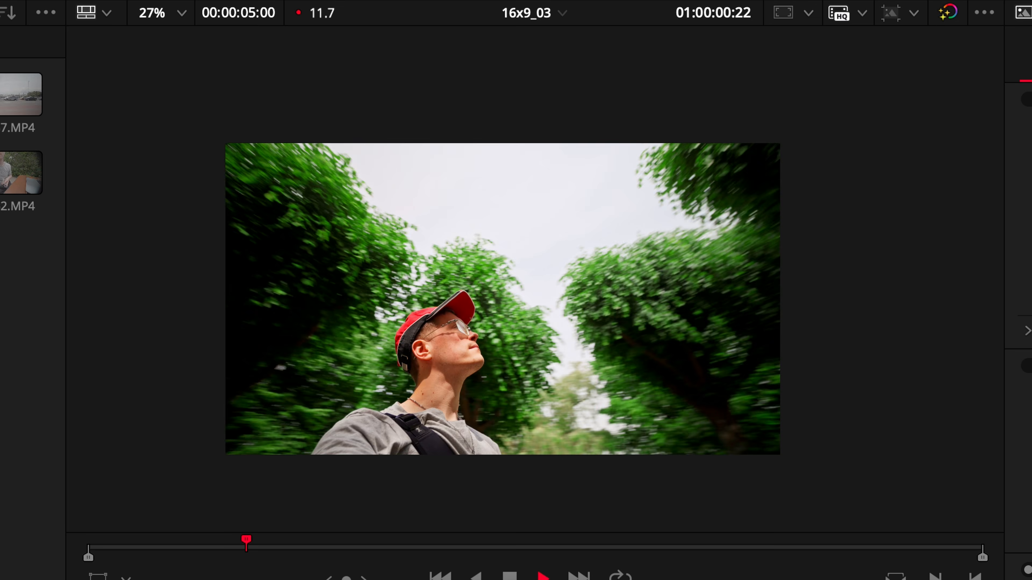
{"action": "key", "text": "space"}
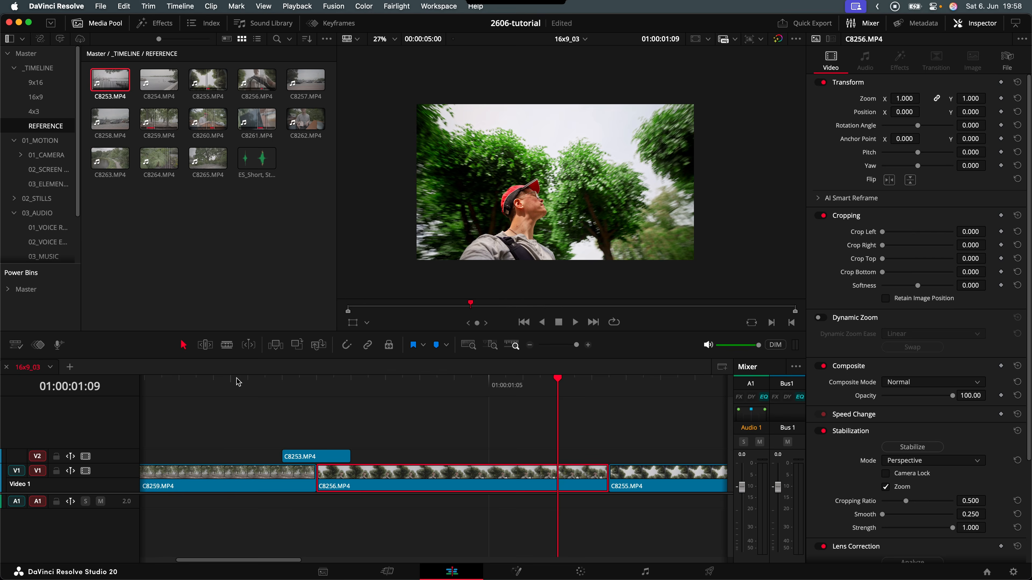
{"action": "left_click", "coordinate": [231, 383]}
{"action": "left_click_drag", "start_coordinate": [257, 378], "coordinate": [469, 382]}
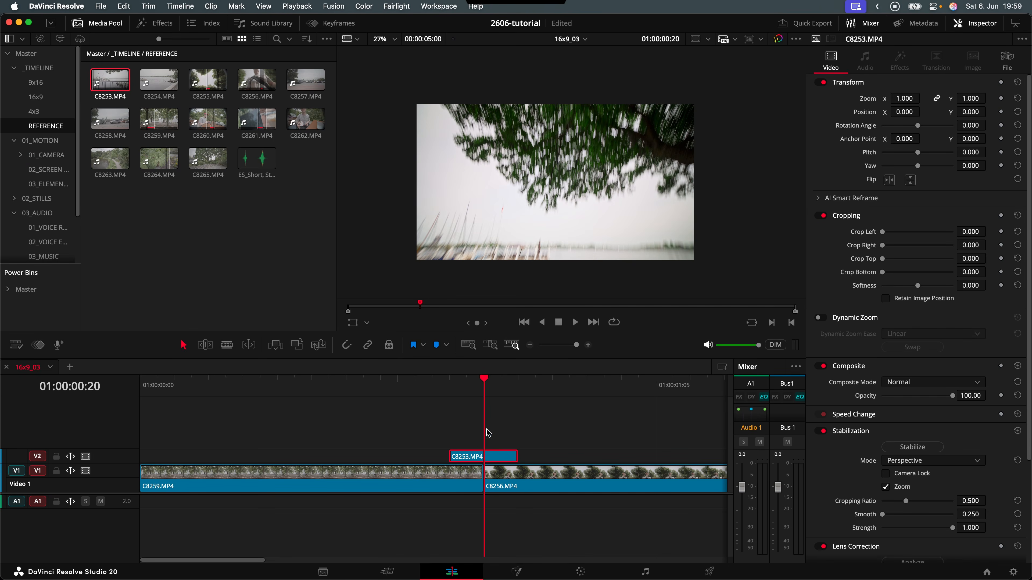
- Rotate the C8253 overlay clip by 90 degrees and set its zoom to 1.900
{"action": "left_click", "coordinate": [449, 386]}
{"action": "left_click", "coordinate": [502, 386]}
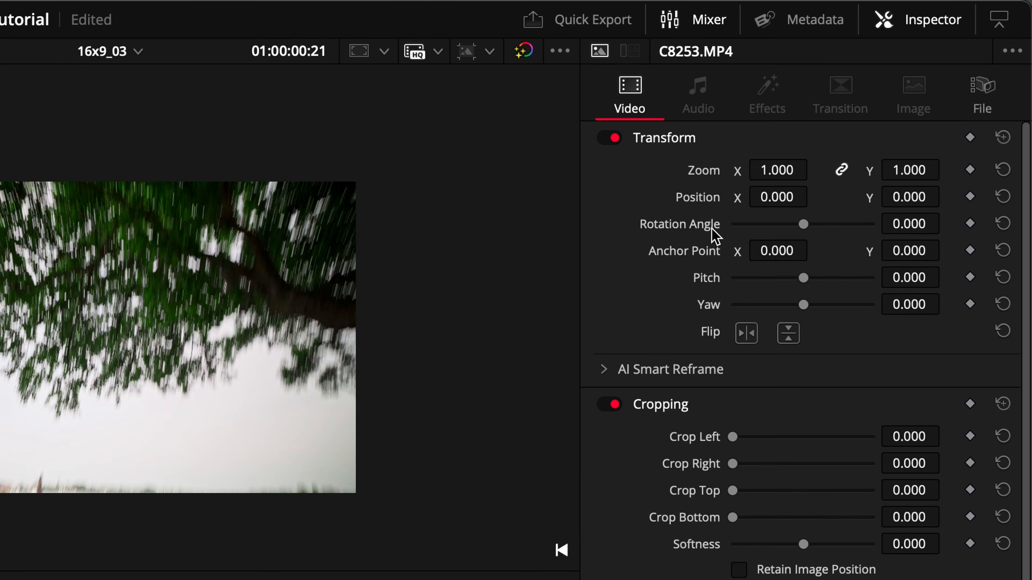
{"action": "left_click", "coordinate": [910, 224]}
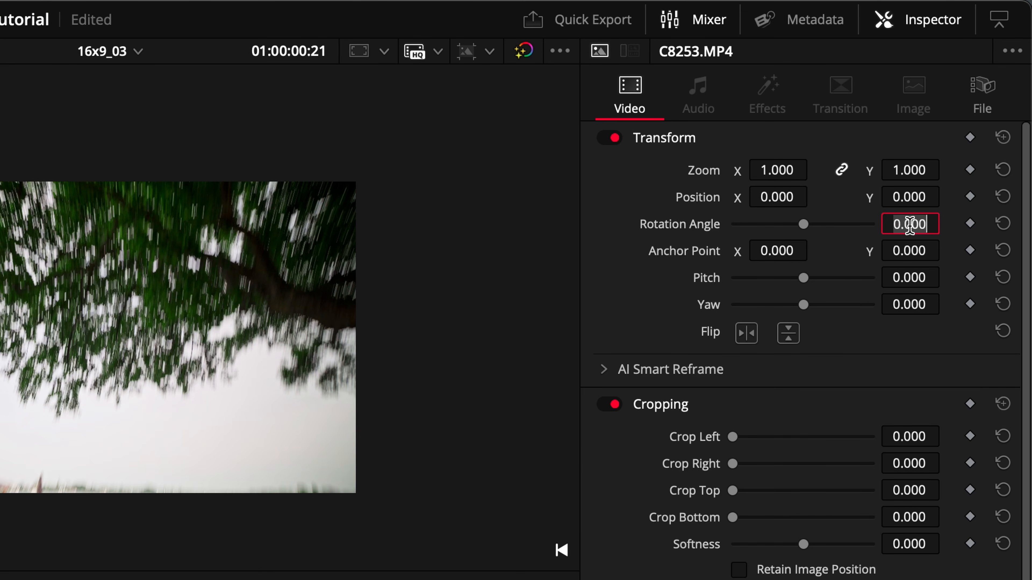
{"action": "key", "text": "BackSpace"}
{"action": "key", "text": "Return"}
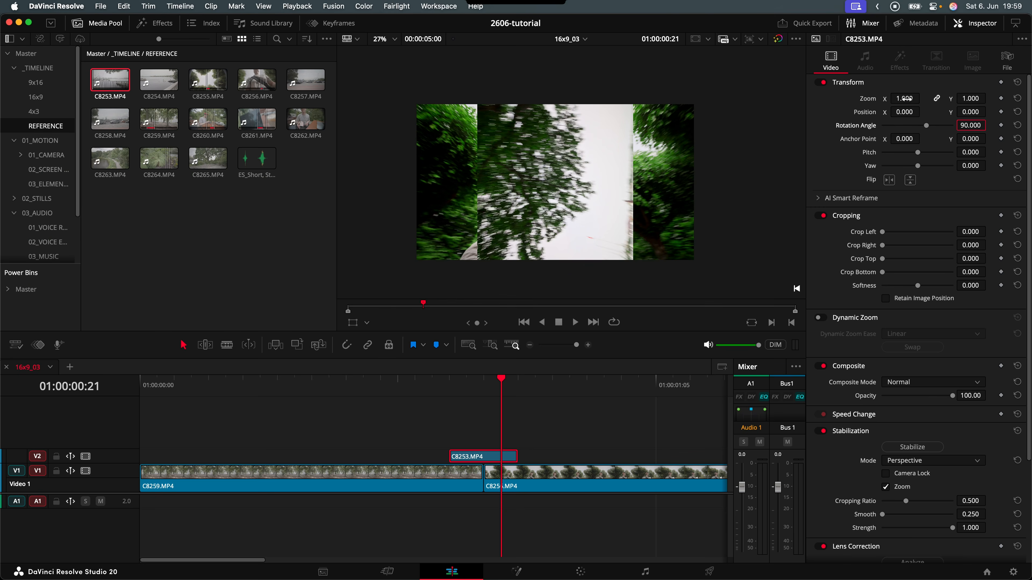
{"action": "left_click_drag", "start_coordinate": [905, 98], "coordinate": [909, 99]}
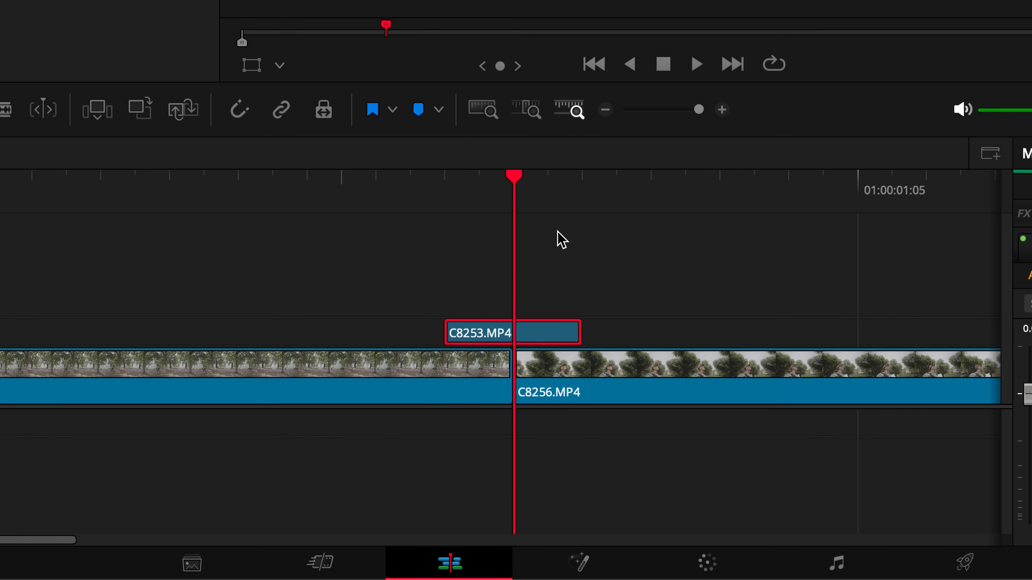
- Scrub and play the transition from C8259 to C8256 to check the rotated overlay clip
{"action": "left_click", "coordinate": [450, 384]}
{"action": "left_click_drag", "start_coordinate": [450, 384], "coordinate": [346, 382]}
{"action": "left_click", "coordinate": [467, 457]}
{"action": "left_click", "coordinate": [506, 410]}
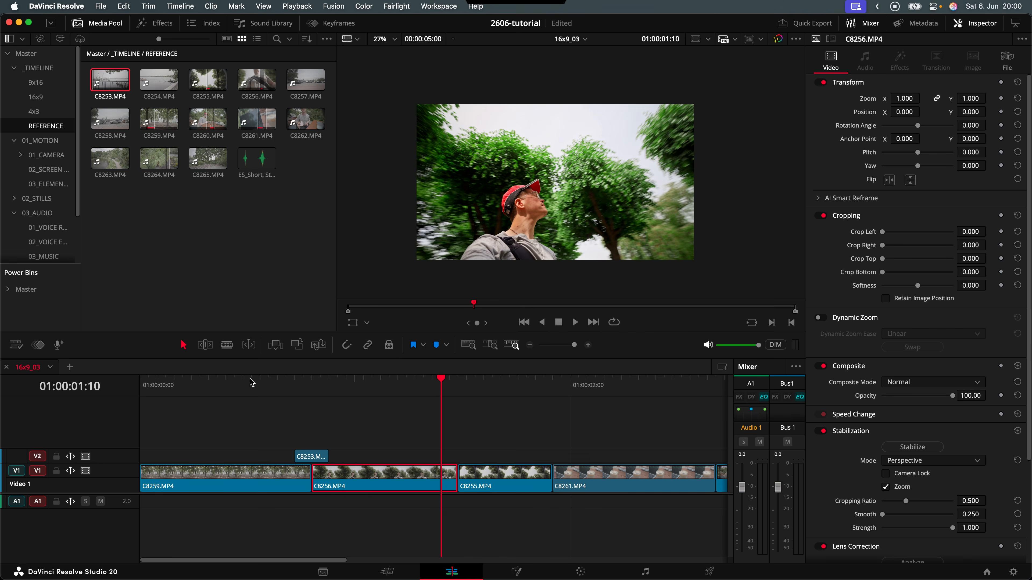
{"action": "left_click", "coordinate": [250, 380]}
{"action": "key", "text": "space"}
{"action": "key", "text": "space"}
- Set the zoom of the C8253 overlay clip to 2.500
{"action": "left_click", "coordinate": [300, 387]}
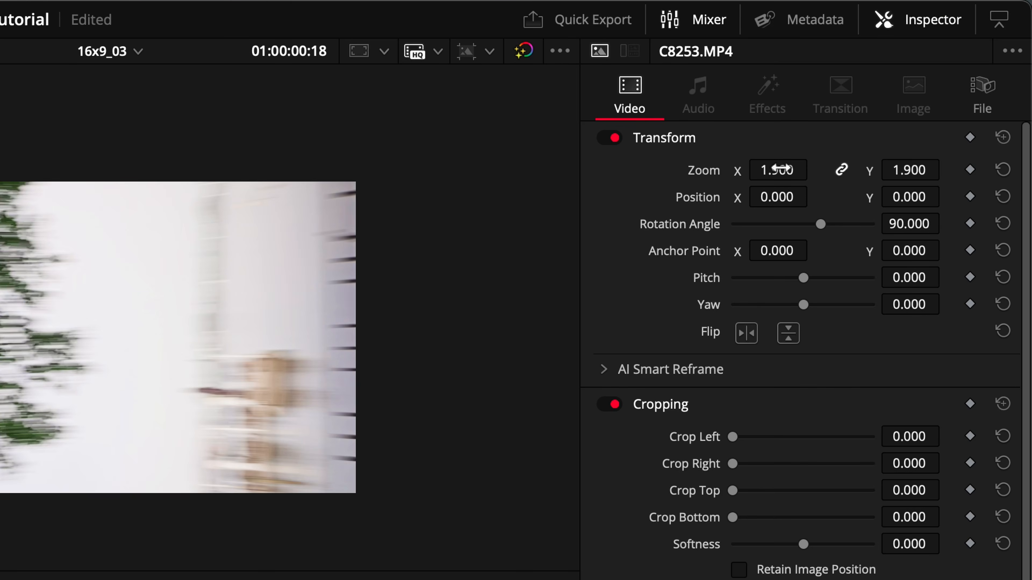
{"action": "mouse_move", "coordinate": [782, 168]}
{"action": "left_mouse_down"}
{"action": "mouse_move", "coordinate": [810, 168]}
{"action": "mouse_move", "coordinate": [778, 172]}
{"action": "left_mouse_up"}
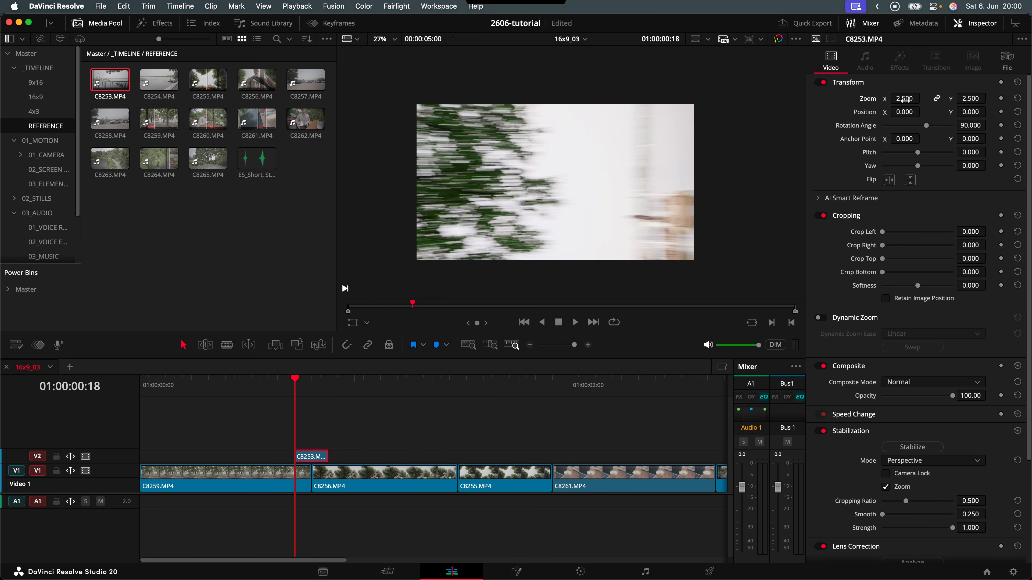
{"action": "left_click_drag", "start_coordinate": [904, 111], "coordinate": [440, 302]}
- Play the transition with the enlarged overlay and delete the C8253 clip from V2
{"action": "left_click", "coordinate": [272, 384]}
{"action": "key", "text": "space"}
{"action": "left_click", "coordinate": [272, 383]}
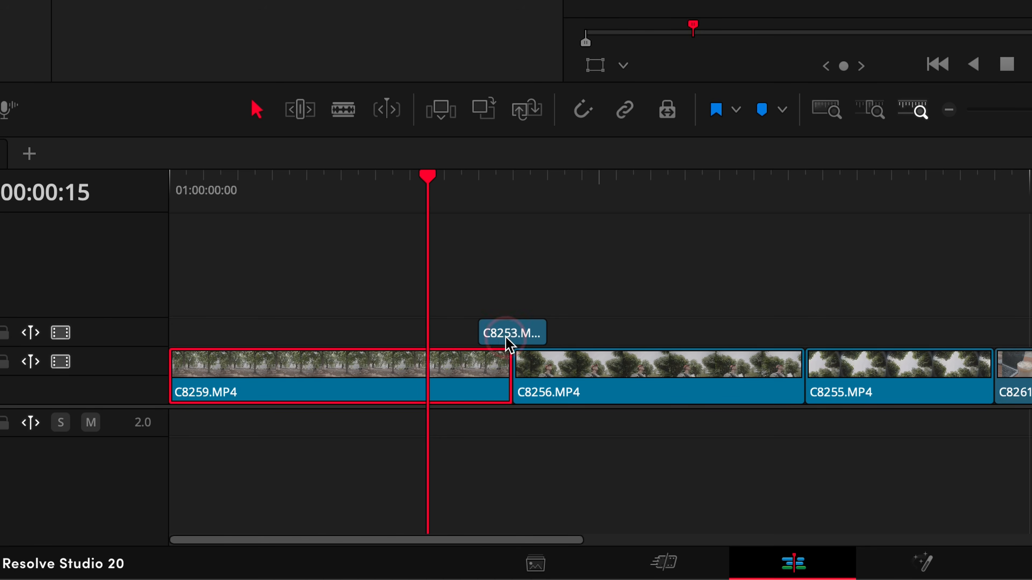
{"action": "left_click", "coordinate": [310, 457]}
{"action": "key", "text": "BackSpace"}
- Copy the first clip, C8259, and paste it at the end of the timeline
{"action": "left_click", "coordinate": [281, 471]}
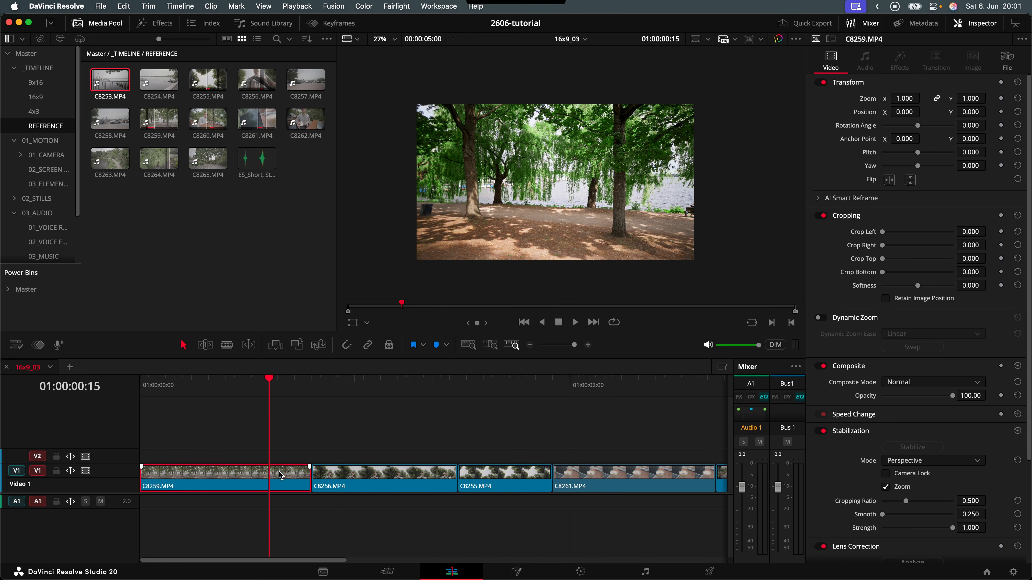
{"action": "key", "text": "End"}
{"action": "scroll", "coordinate": [433, 404], "scroll_direction": "up", "scroll_amount": 2}
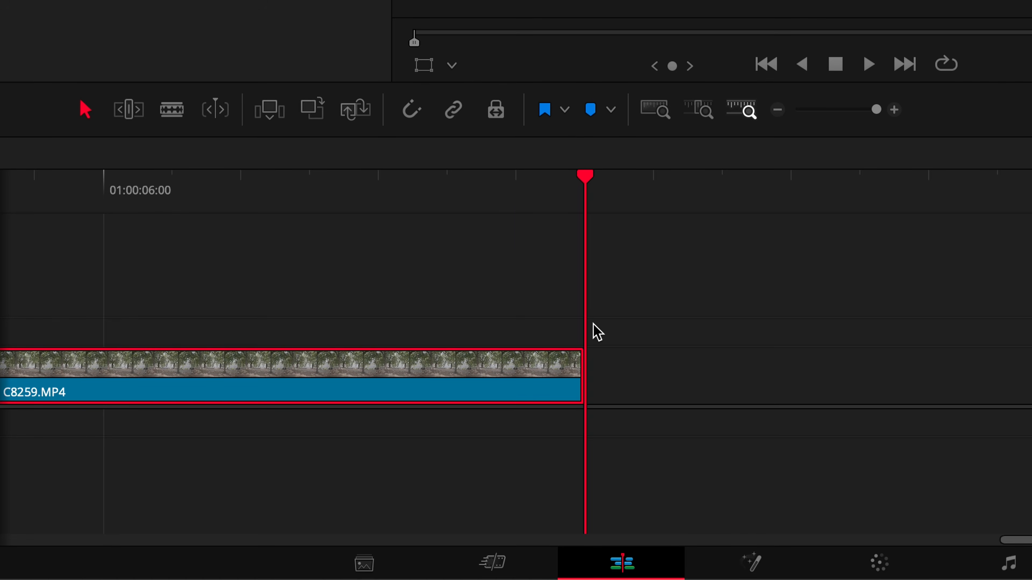
- Split the pasted C8259 clip three frames before its end and delete the part before the split
{"action": "key", "text": "Left"}
{"action": "key", "text": "Left"}
{"action": "key", "text": "Left"}
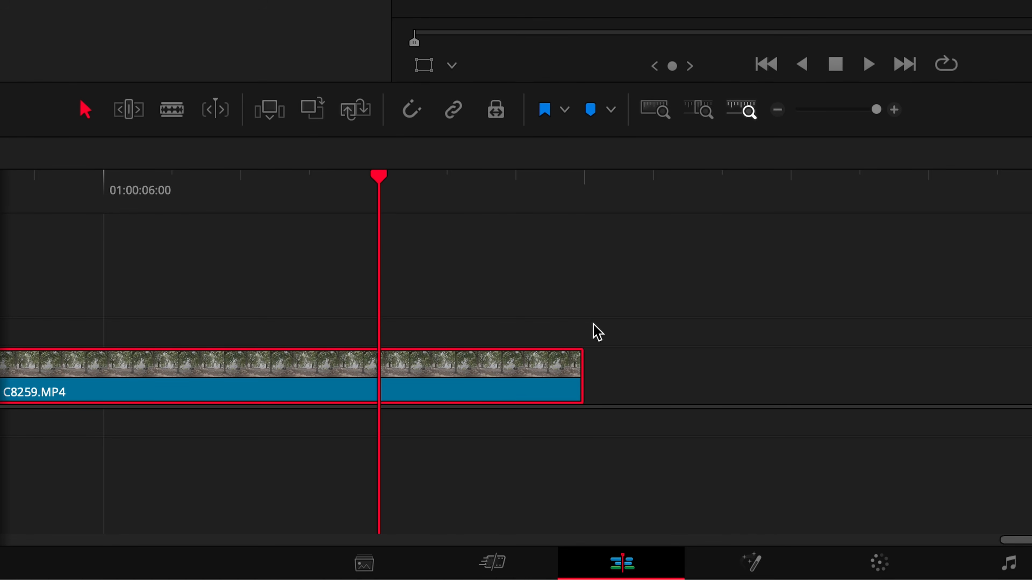
{"action": "left_click", "coordinate": [384, 376]}
{"action": "key", "text": "ctrl+b"}
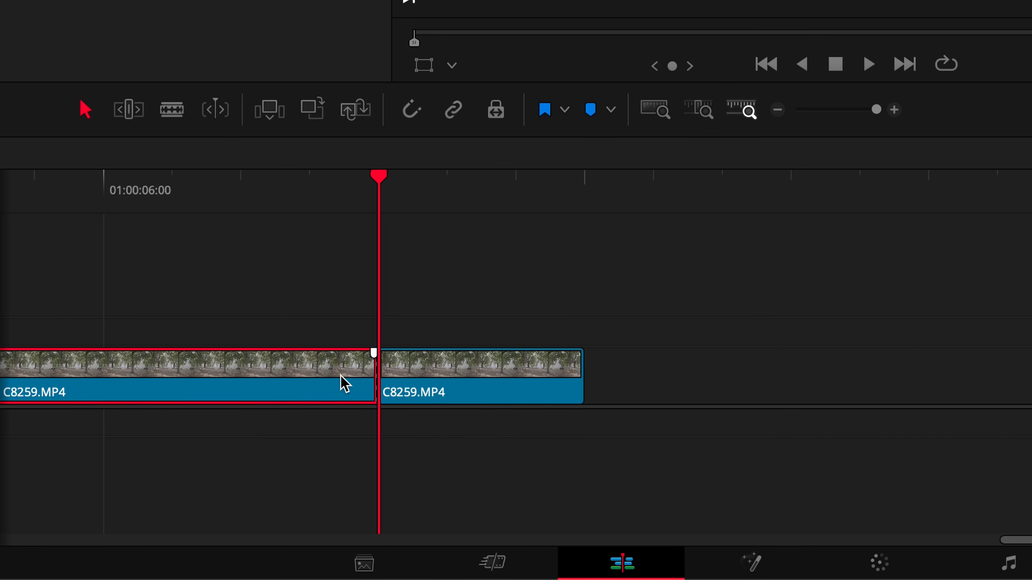
{"action": "key", "text": "BackSpace"}
- Change the speed of the remaining three-frame C8259 clip to Freeze Frame
{"action": "left_click", "coordinate": [441, 382]}
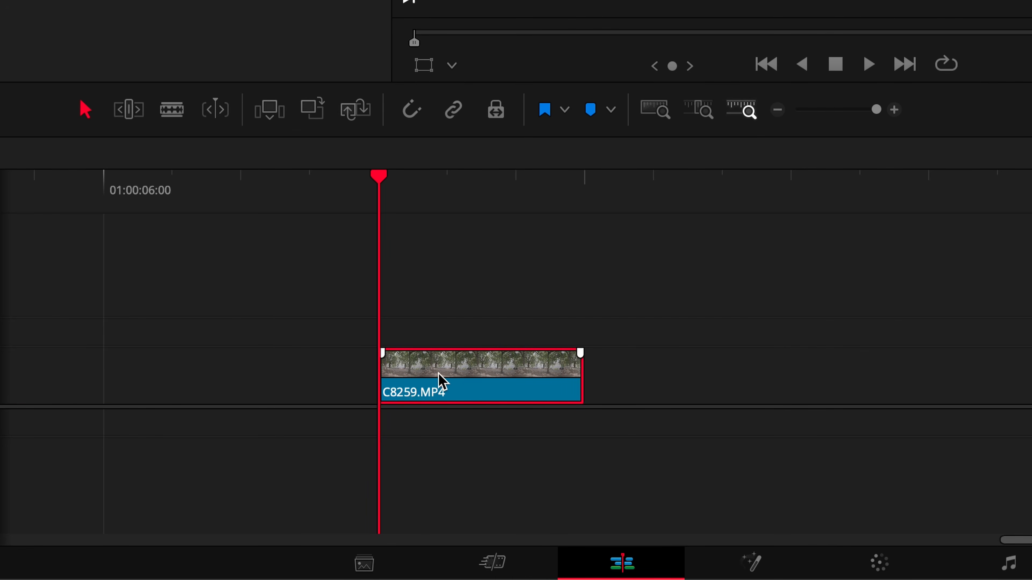
{"action": "key", "text": "r"}
{"action": "left_click", "coordinate": [569, 138]}
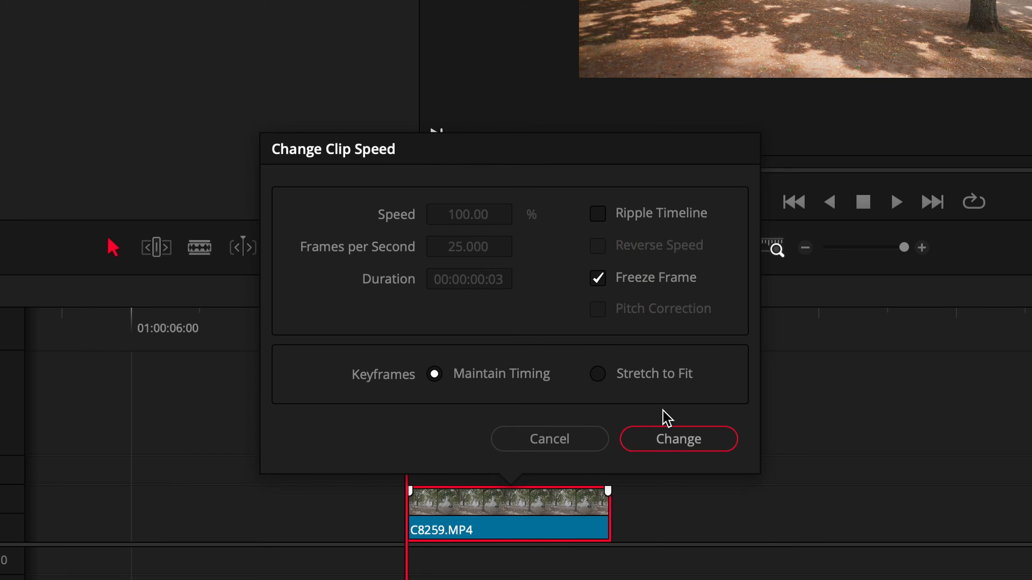
{"action": "left_click", "coordinate": [652, 300]}
- Search the effects for "dire" and apply Directional Blur to the frozen C8259 clip
{"action": "left_click", "coordinate": [305, 25]}
{"action": "left_click", "coordinate": [449, 94]}
{"action": "type", "text": "dire"}
{"action": "left_click_drag", "start_coordinate": [406, 176], "coordinate": [497, 380]}
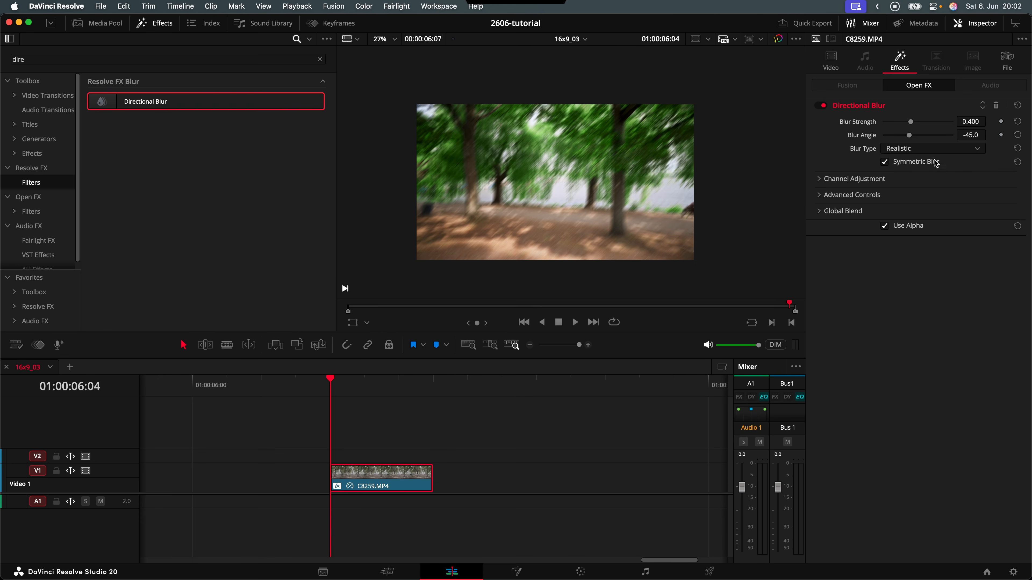
- Set the Directional Blur's angle to 0 and its strength to 0.7
{"action": "left_click", "coordinate": [966, 135]}
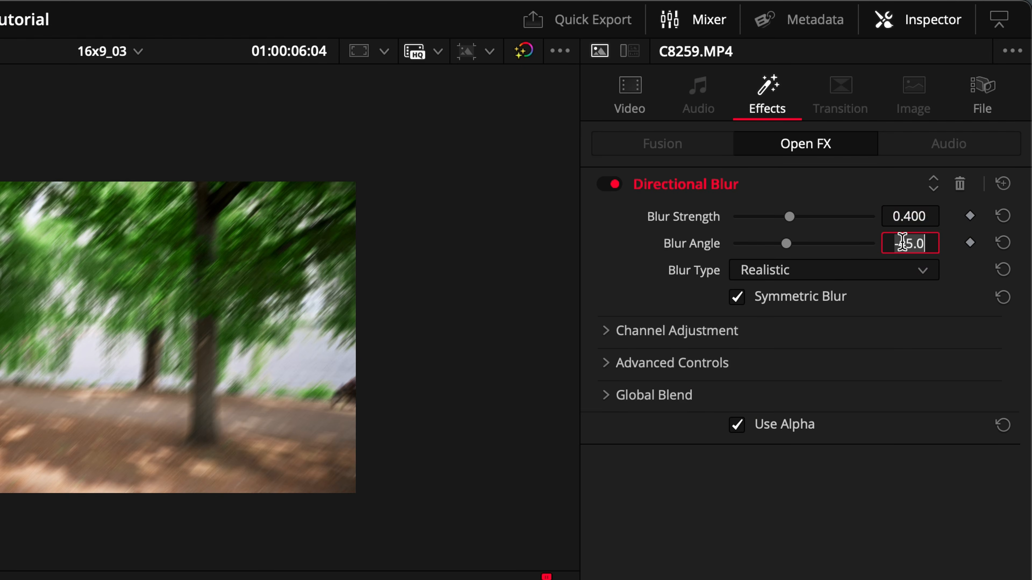
{"action": "key", "text": "BackSpace"}
{"action": "key", "text": "BackSpace"}
{"action": "key", "text": "BackSpace"}
{"action": "key", "text": "BackSpace"}
{"action": "key", "text": "BackSpace"}
{"action": "type", "text": "0"}
{"action": "key", "text": "Return"}
{"action": "left_click", "coordinate": [916, 215]}
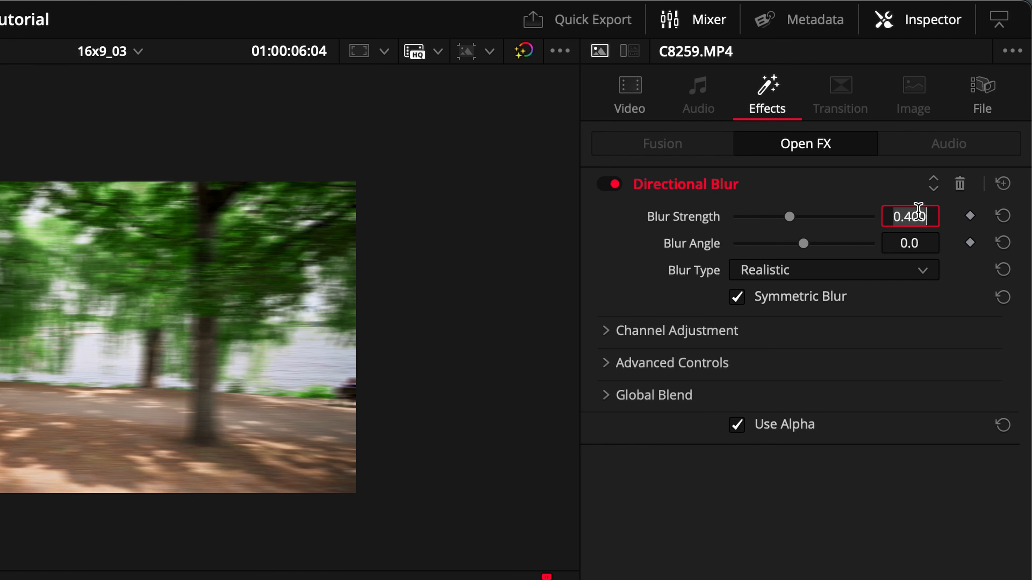
{"action": "type", "text": "0.2"}
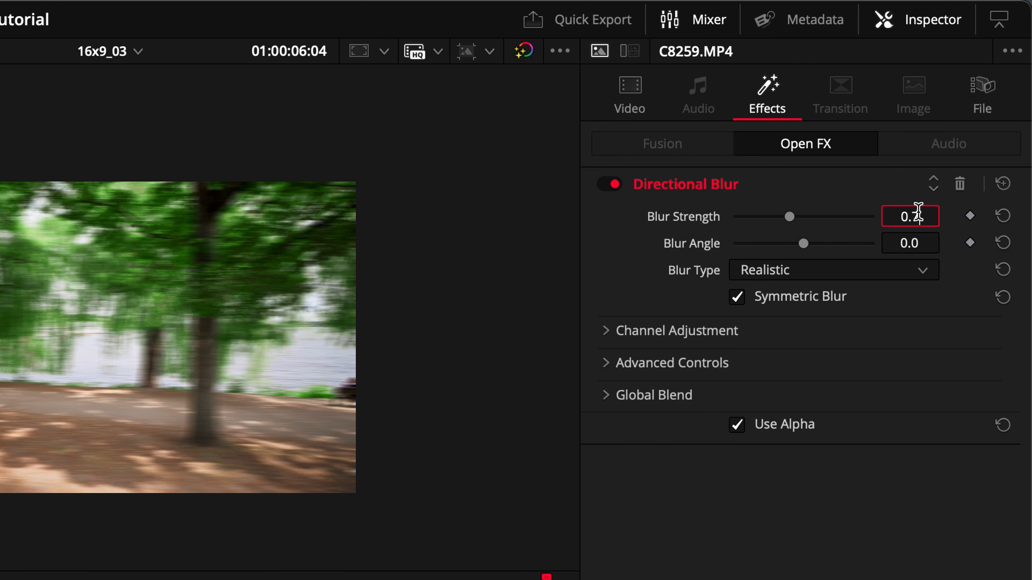
{"action": "type", "text": ".7"}
{"action": "key", "text": "Return"}
- Set the frozen C8259 clip's zoom to 2.000
{"action": "left_click", "coordinate": [633, 105]}
{"action": "type", "text": "2"}
{"action": "key", "text": "Return"}
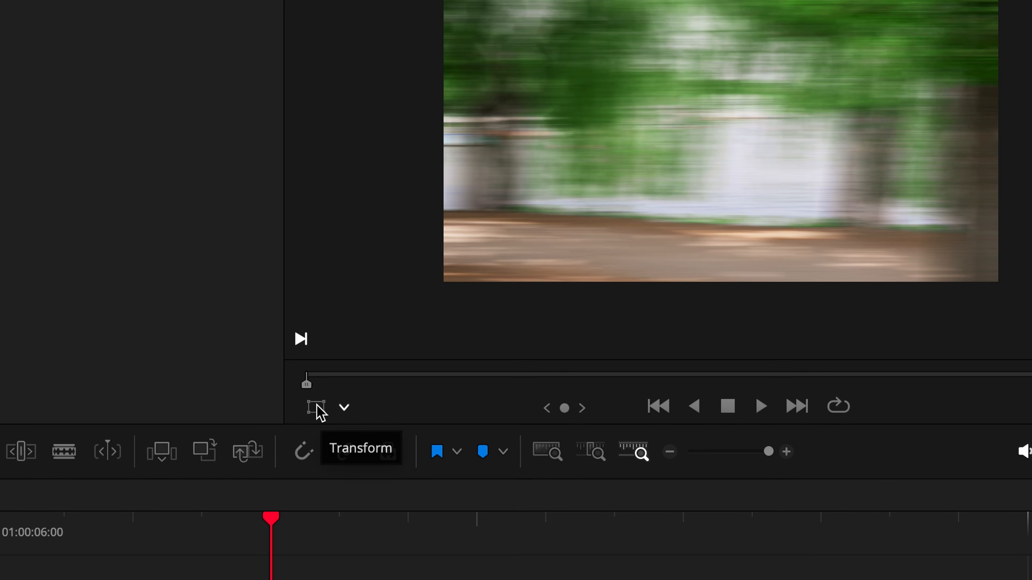
- Shift the clip left with the on-viewer Transform to about -1830 in X and add a position keyframe on its first frame
{"action": "left_click", "coordinate": [317, 408]}
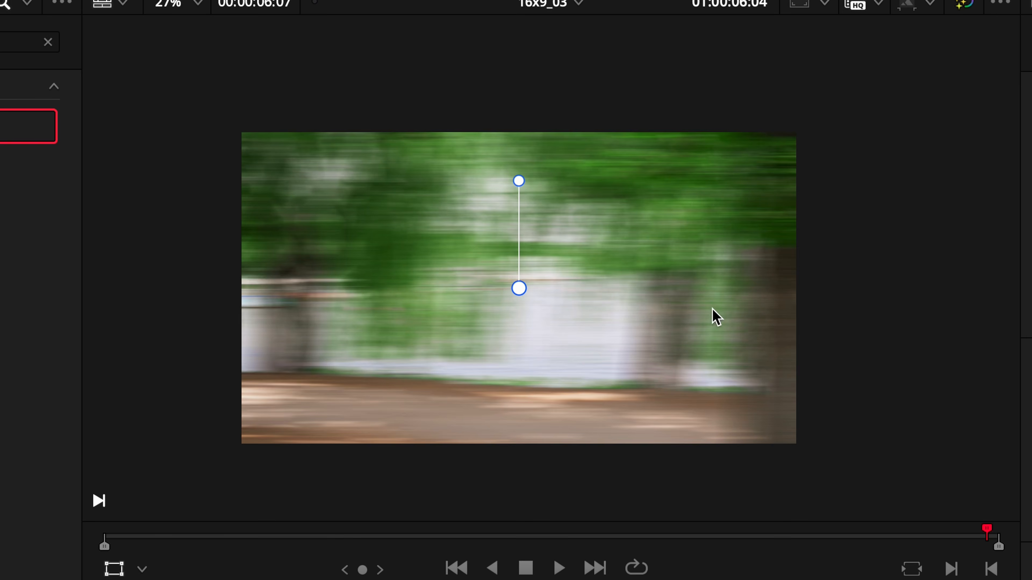
{"action": "left_click_drag", "start_coordinate": [653, 198], "coordinate": [524, 195]}
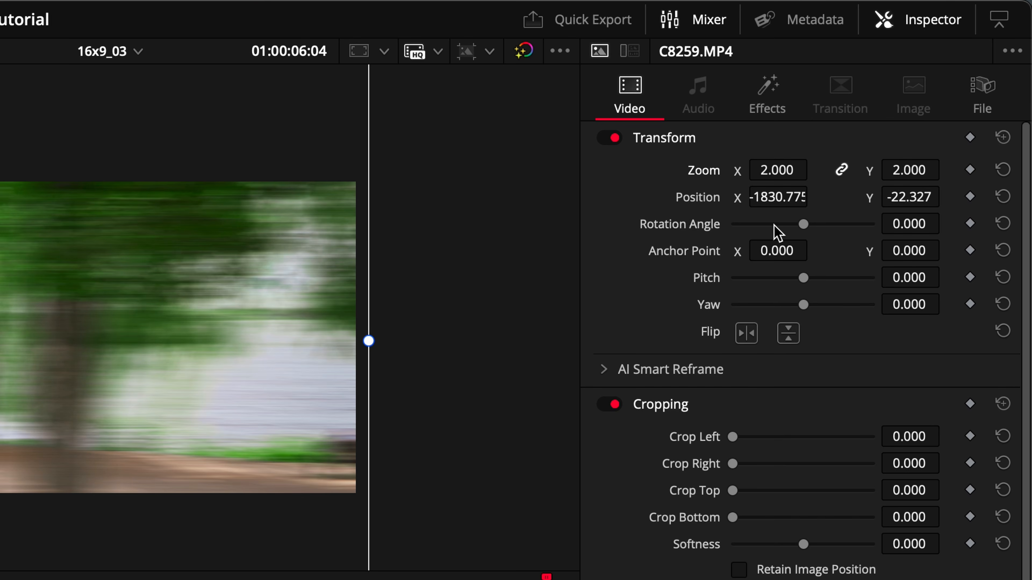
{"action": "left_click", "coordinate": [970, 197]}
- Keyframe a rightward pan over the next two frames, moving the image past the centre to the frame's right side
{"action": "left_click", "coordinate": [494, 185]}
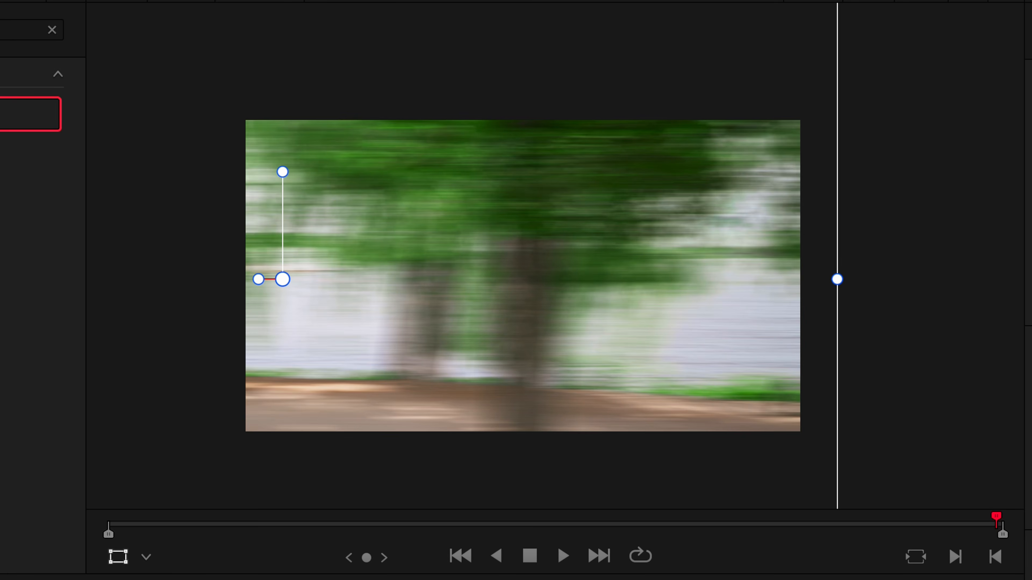
{"action": "left_click_drag", "start_coordinate": [431, 483], "coordinate": [1031, 490]}
{"action": "left_click", "coordinate": [545, 185]}
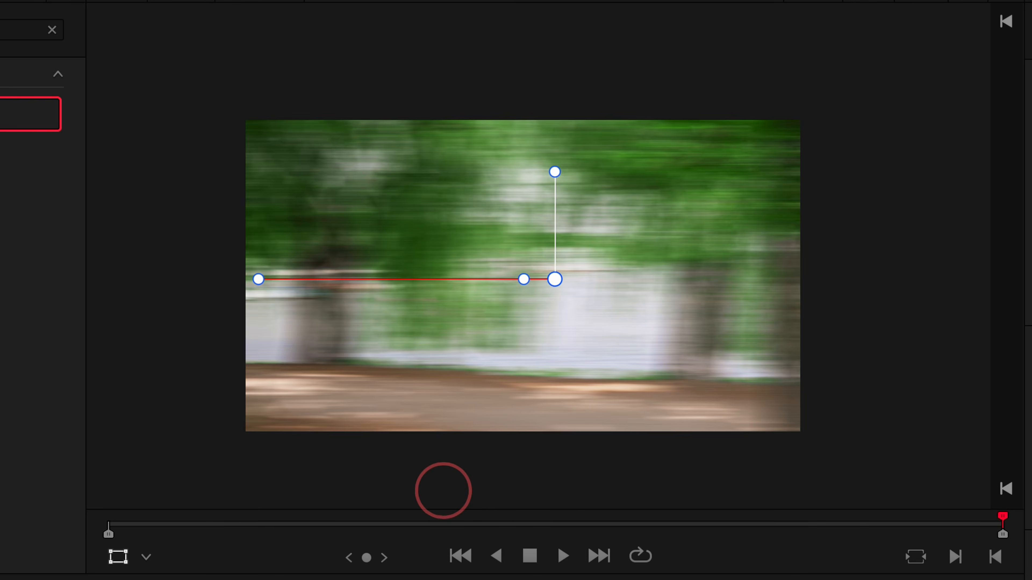
{"action": "left_click_drag", "start_coordinate": [443, 491], "coordinate": [1000, 480]}
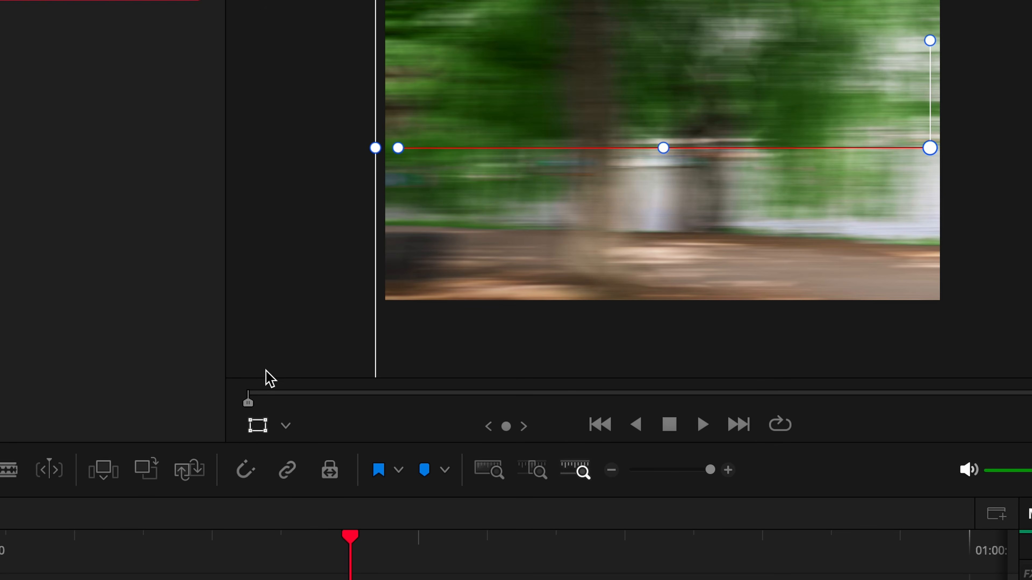
- Step through the panned freeze frame one frame at a time from its start to check the movement
{"action": "left_click", "coordinate": [118, 557]}
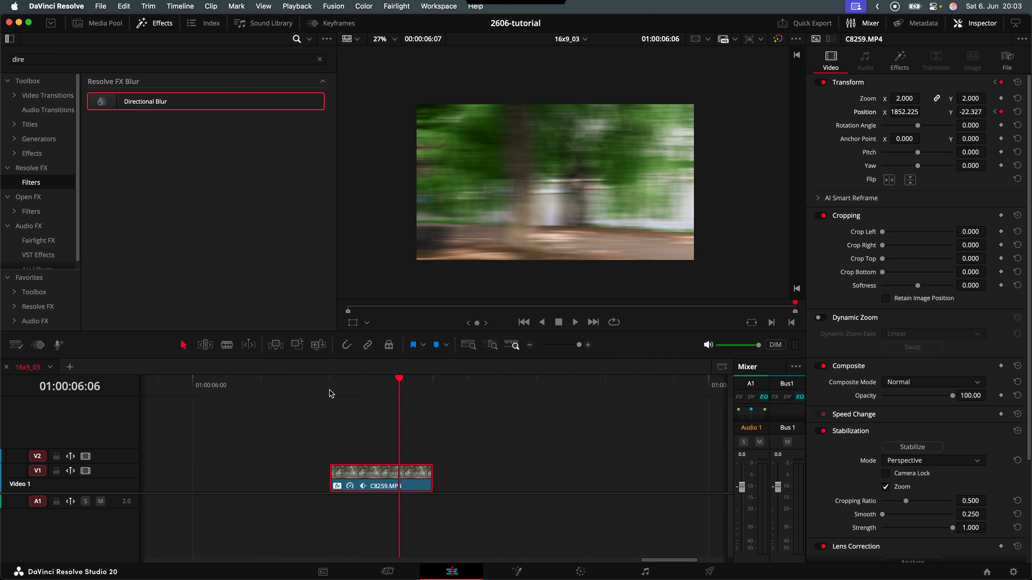
{"action": "left_click", "coordinate": [331, 393]}
{"action": "key", "text": "Right"}
{"action": "key", "text": "Right"}
{"action": "key", "text": "Right"}
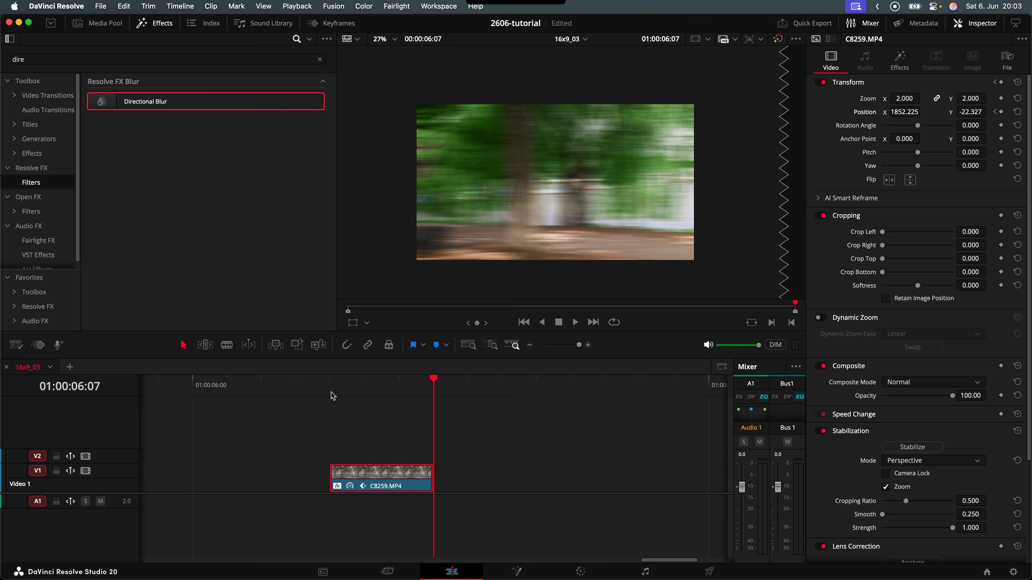
- Move the frozen C8259 clip to track V2 and position it across the cut between C8259 and C8256
{"action": "left_click_drag", "start_coordinate": [399, 477], "coordinate": [399, 456]}
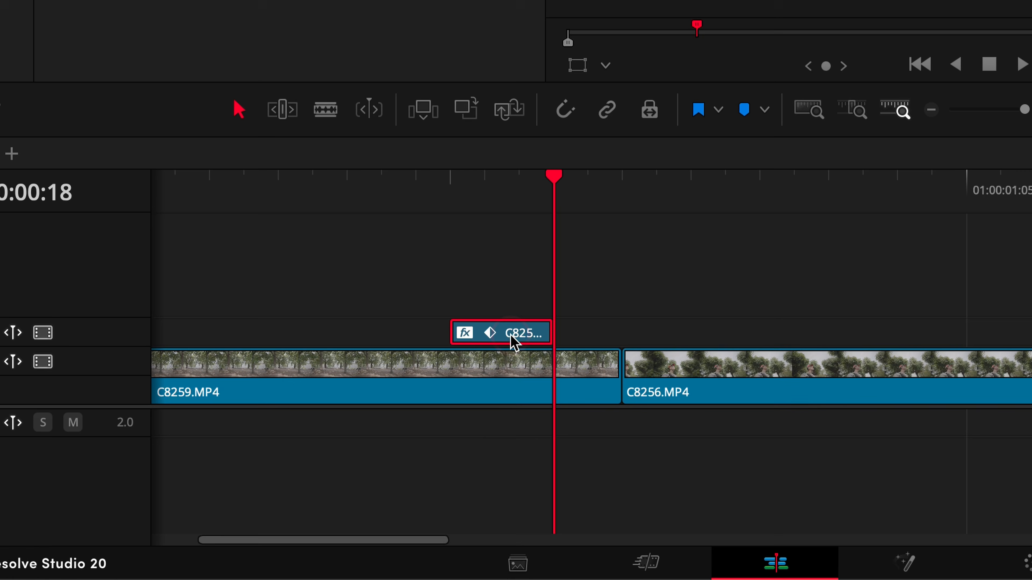
{"action": "left_click_drag", "start_coordinate": [513, 340], "coordinate": [637, 334]}
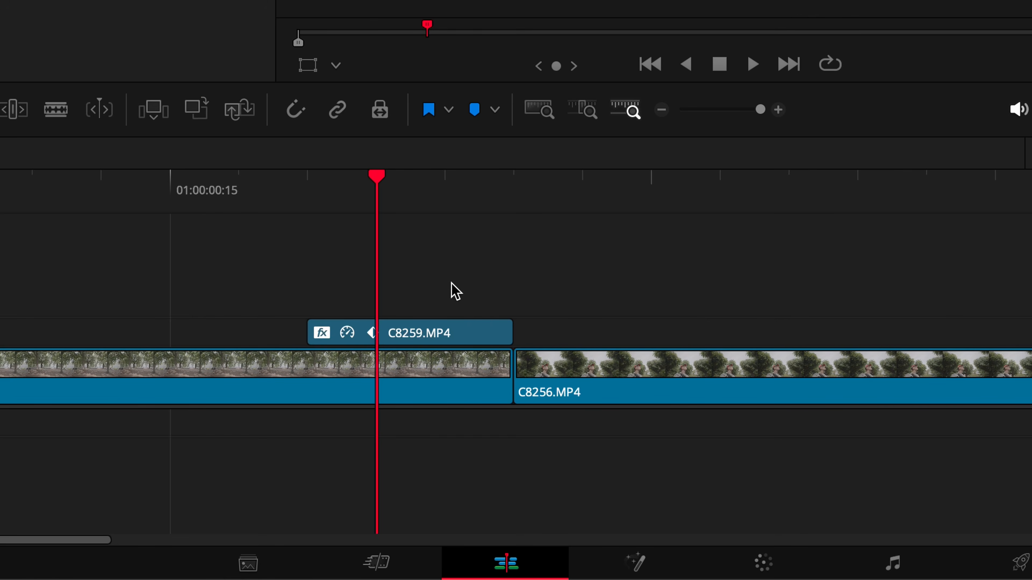
{"action": "left_click_drag", "start_coordinate": [481, 330], "coordinate": [603, 346]}
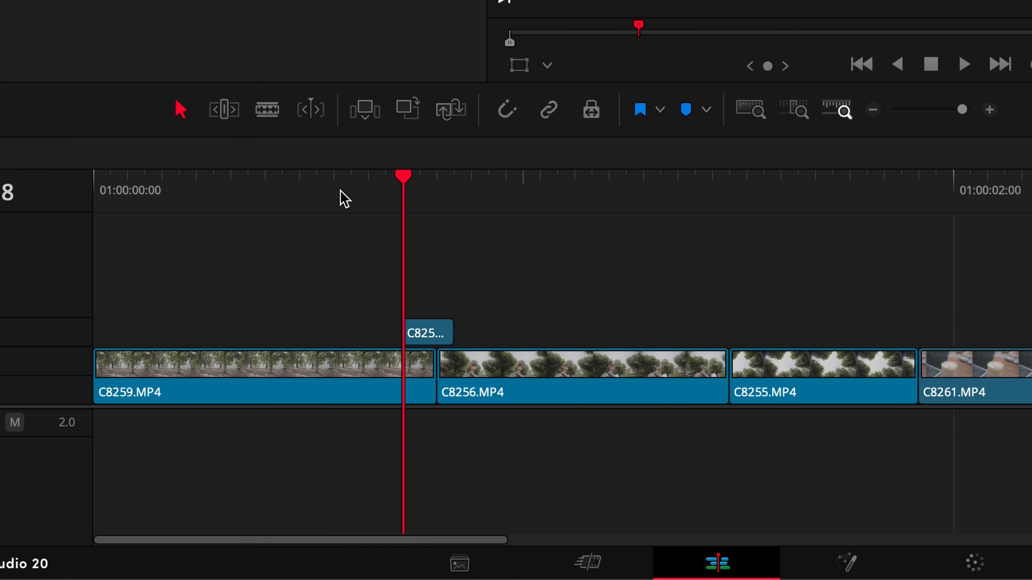
{"action": "left_click", "coordinate": [263, 388]}
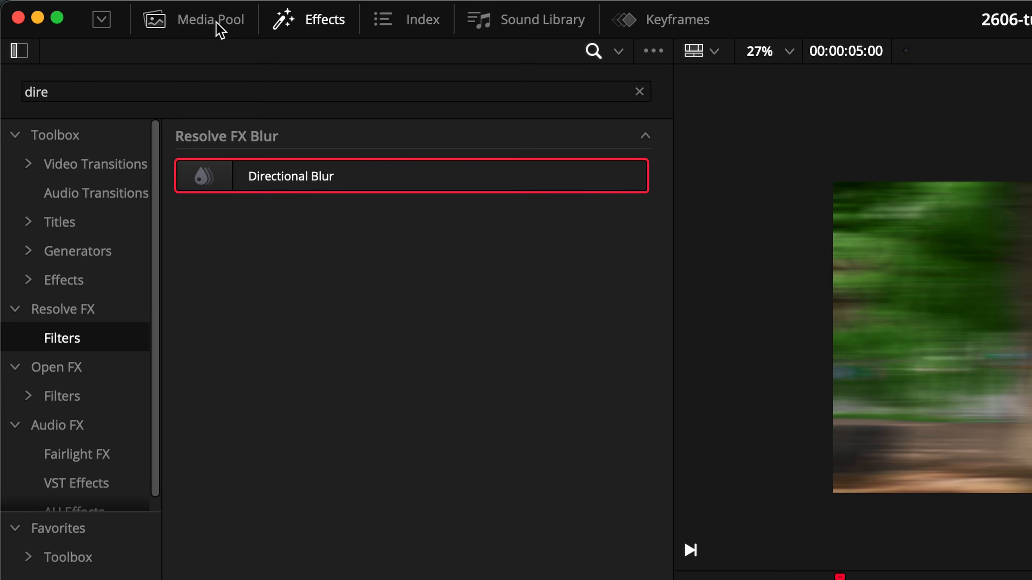
- Mark a section of the ES_Short, Stove sound effect and place it on Audio 1 beneath the C8259–C8256 cut
{"action": "left_click", "coordinate": [107, 24]}
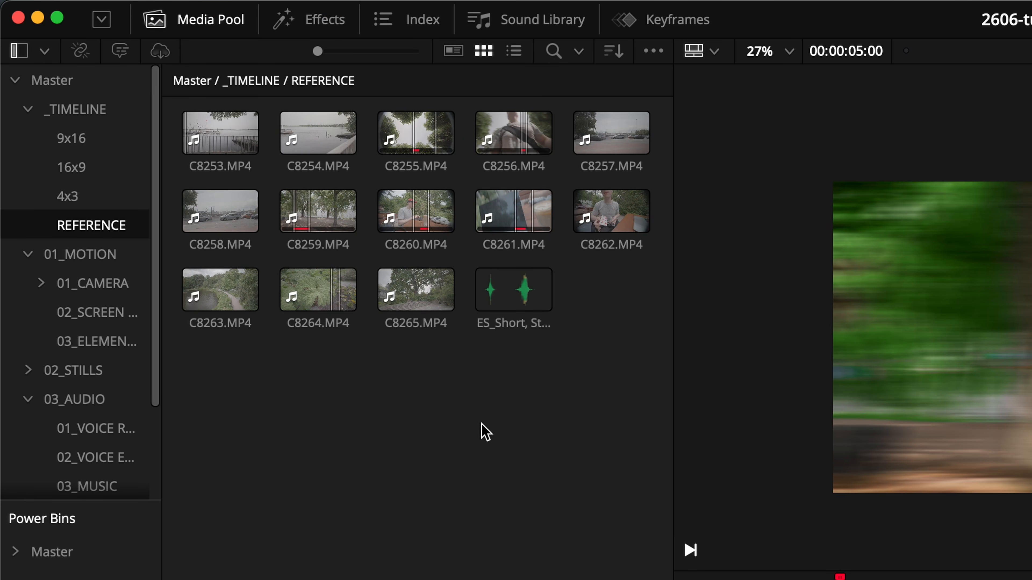
{"action": "left_click", "coordinate": [507, 289]}
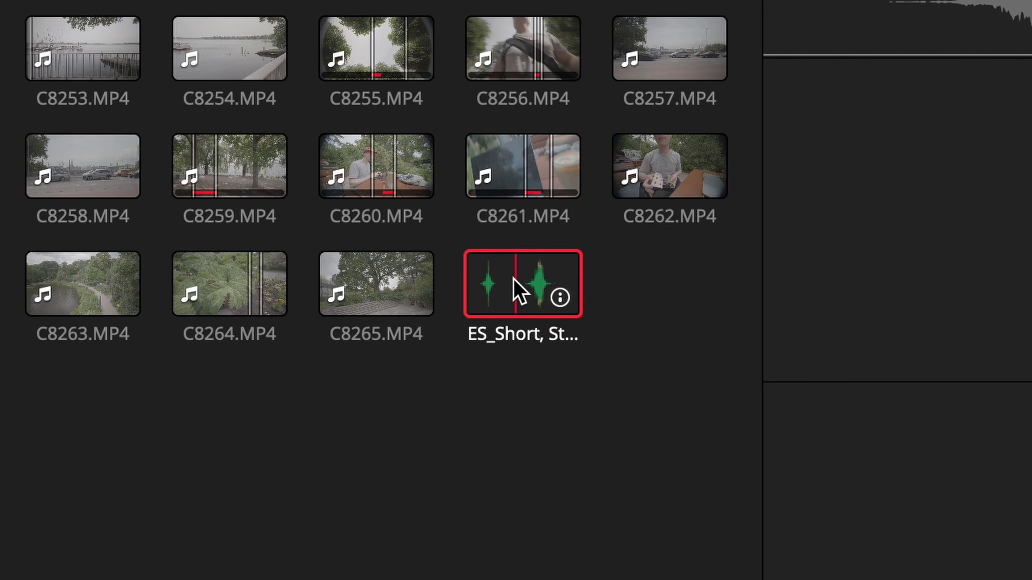
{"action": "left_click", "coordinate": [97, 69]}
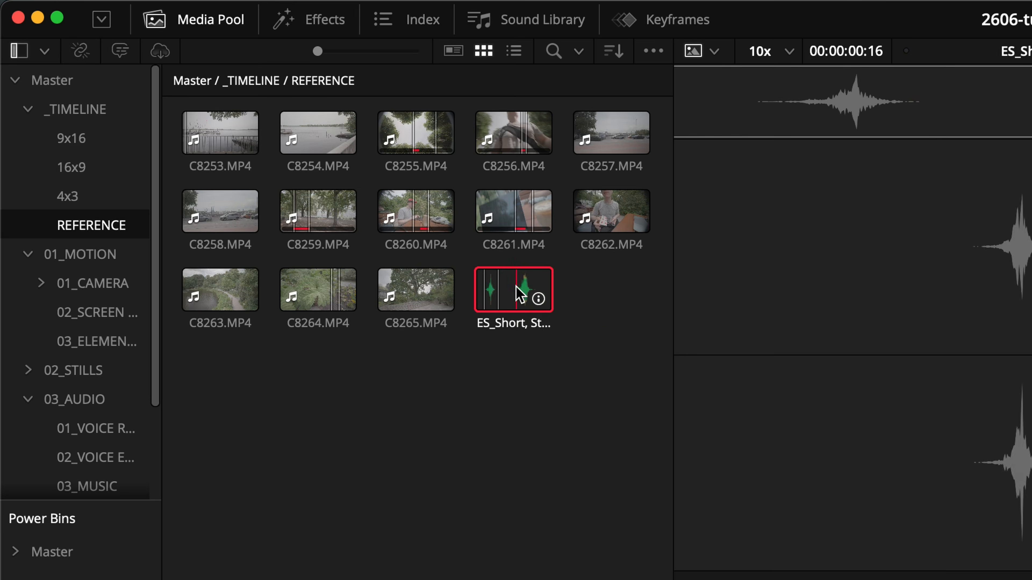
{"action": "left_click_drag", "start_coordinate": [520, 290], "coordinate": [343, 401]}
{"action": "scroll", "coordinate": [343, 401], "scroll_direction": "left", "scroll_amount": 5}
{"action": "left_click_drag", "start_coordinate": [553, 414], "coordinate": [441, 409]}
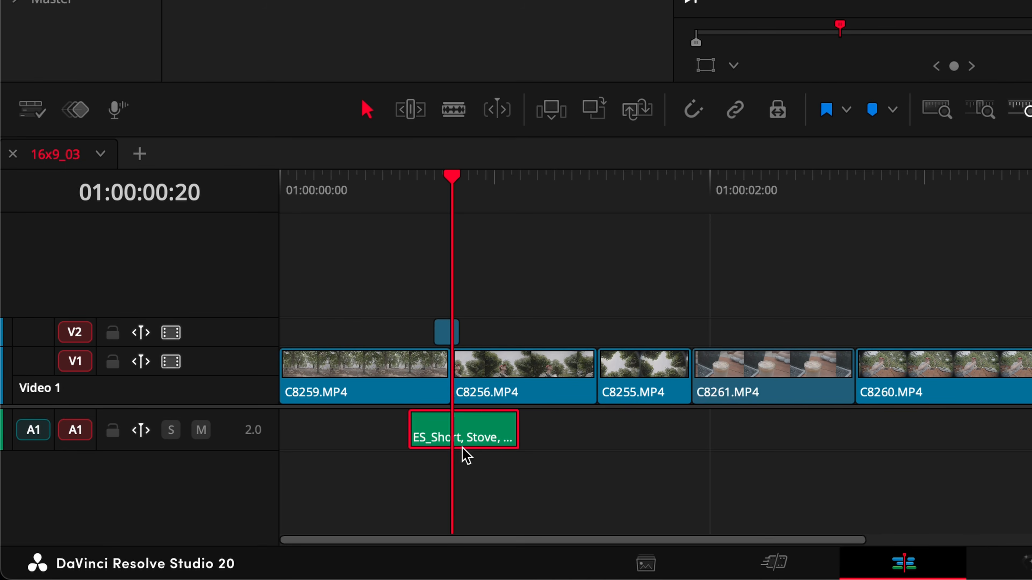
- Shift the sound effect on Audio 1 slightly earlier so its waveform peak lines up with the cut
{"action": "scroll", "coordinate": [465, 454], "scroll_direction": "up", "scroll_amount": 4}
{"action": "left_click_drag", "start_coordinate": [790, 456], "coordinate": [752, 453]}
{"action": "left_click_drag", "start_coordinate": [536, 452], "coordinate": [534, 454]}
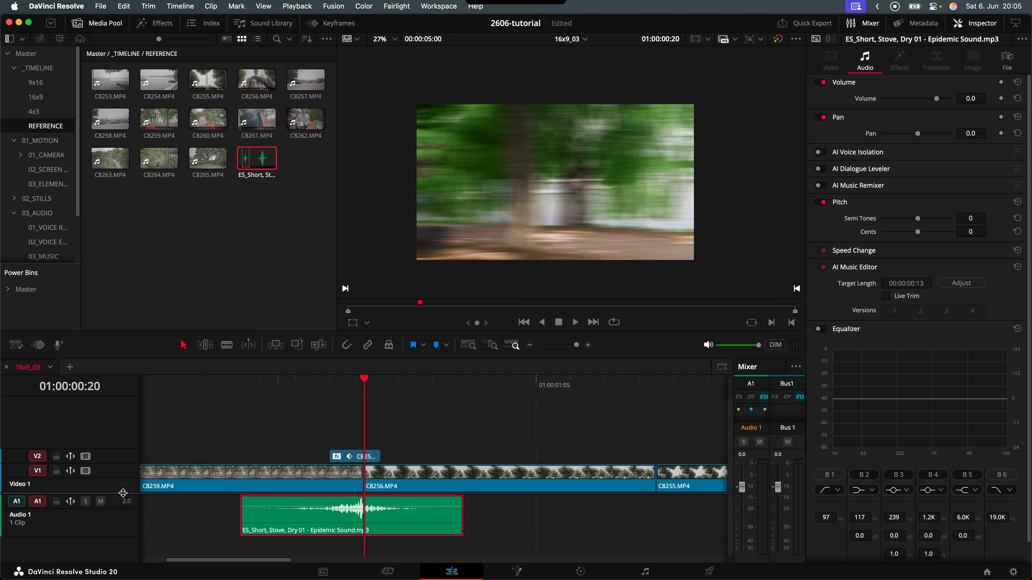
- Layer a longer section of the ES_Short, Stove sound on Audio 2, with its peak at the same cut
{"action": "left_click_drag", "start_coordinate": [123, 493], "coordinate": [136, 442]}
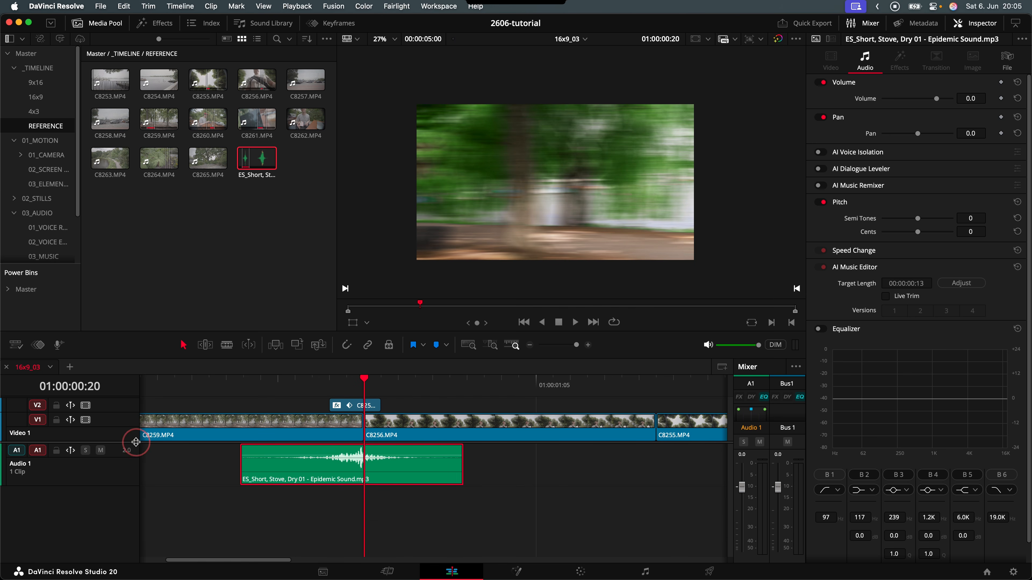
{"action": "left_click", "coordinate": [273, 215]}
{"action": "left_click", "coordinate": [258, 159]}
{"action": "left_click_drag", "start_coordinate": [124, 446], "coordinate": [123, 471]}
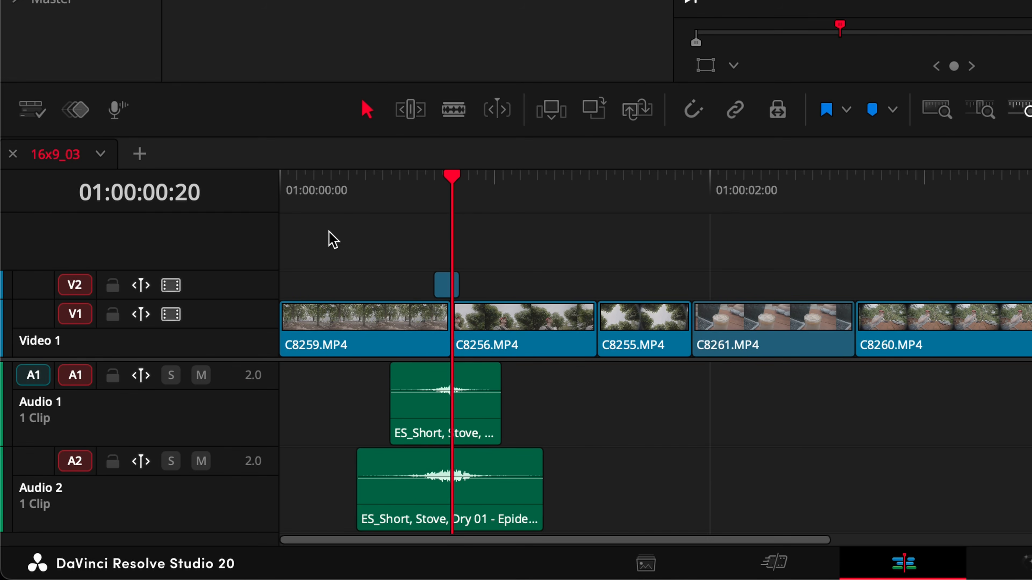
- Play back the transition from C8259 to C8256 with its layered sound effects
{"action": "left_click", "coordinate": [325, 193]}
{"action": "key", "text": "space"}
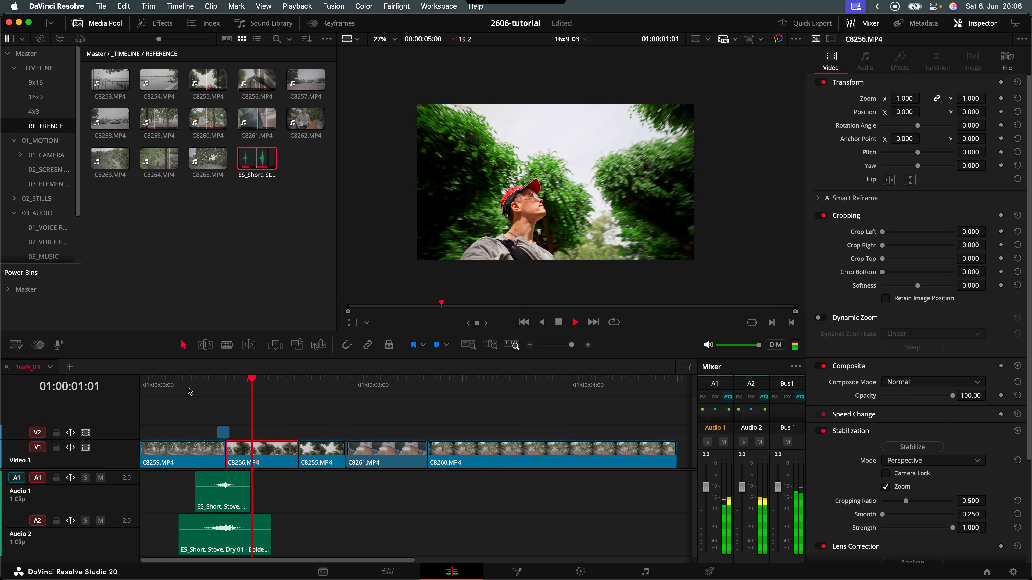
{"action": "key", "text": "space"}
- Turn on Dynamic Zoom for clip C8261 and swap its start and end frames
{"action": "left_click", "coordinate": [368, 385]}
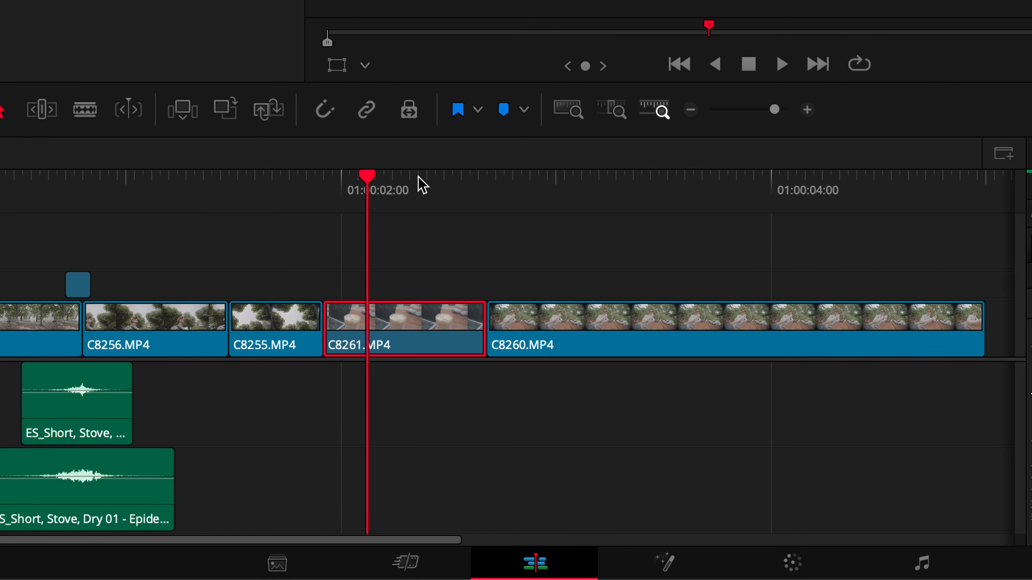
{"action": "left_click", "coordinate": [491, 191]}
{"action": "left_click", "coordinate": [453, 186]}
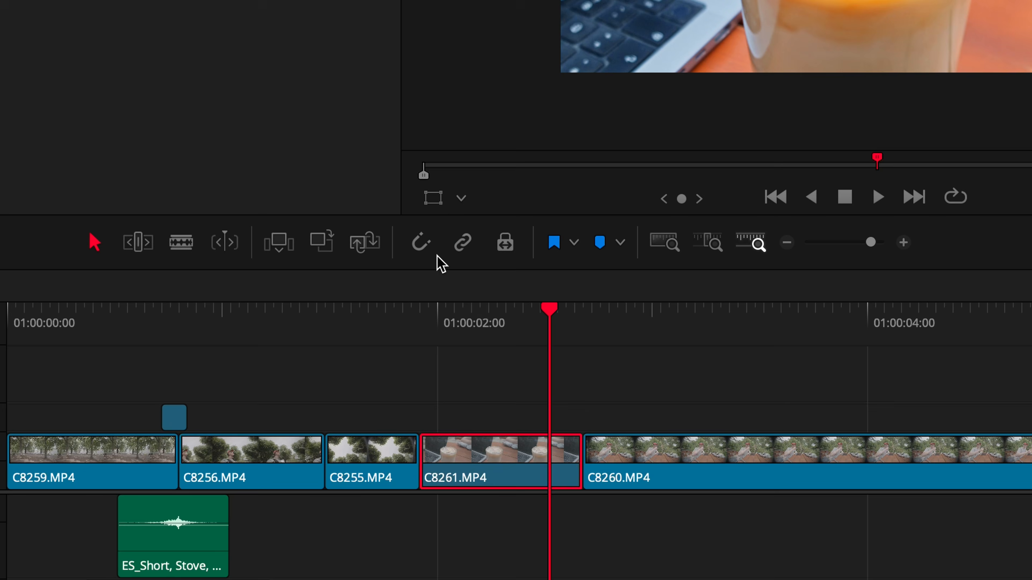
{"action": "left_click", "coordinate": [367, 323]}
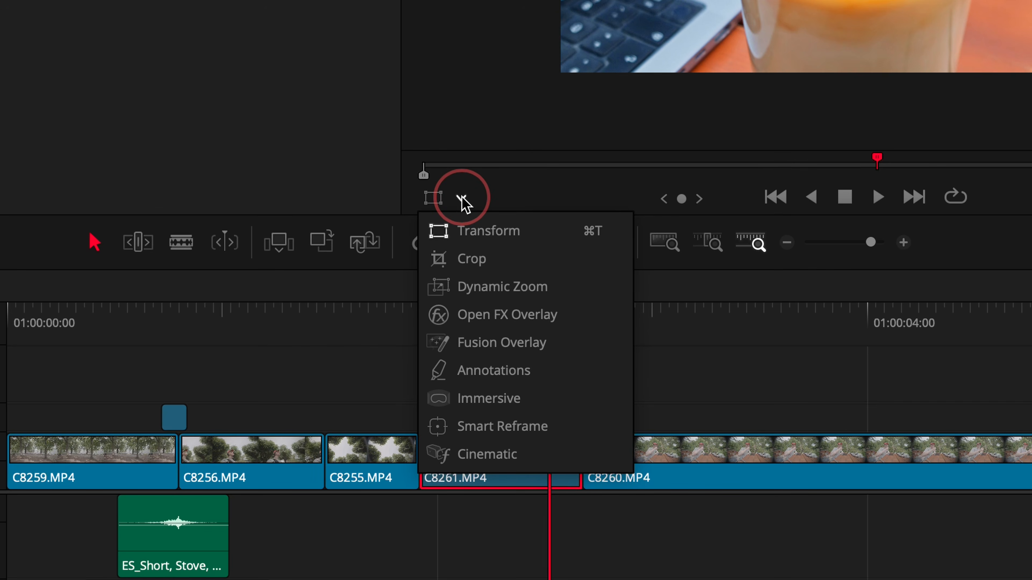
{"action": "left_click", "coordinate": [500, 286]}
{"action": "left_click_drag", "start_coordinate": [616, 41], "coordinate": [592, 67]}
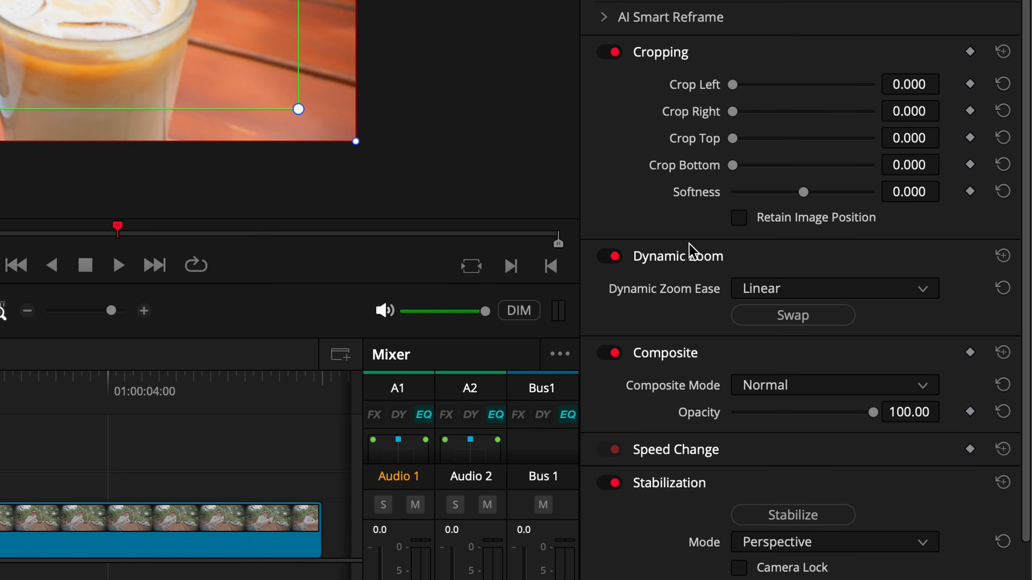
{"action": "left_click", "coordinate": [784, 315]}
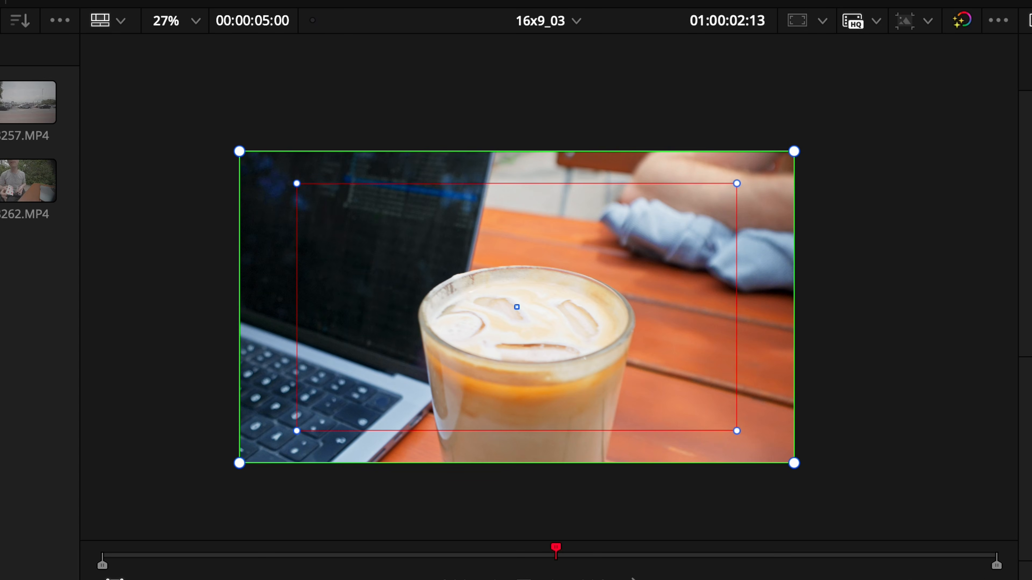
{"action": "left_click", "coordinate": [505, 188]}
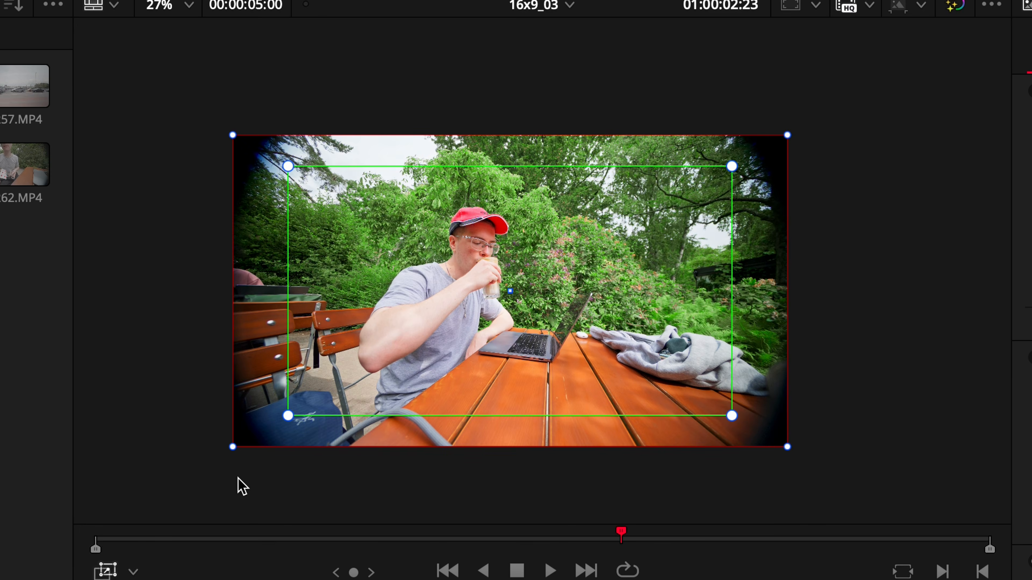
- Select the frozen overlay clip on V2 together with both ES_Short sound clips at the first cut
{"action": "left_click", "coordinate": [234, 416]}
{"action": "left_click", "coordinate": [223, 432]}
{"action": "left_click", "coordinate": [241, 508], "text": "super"}
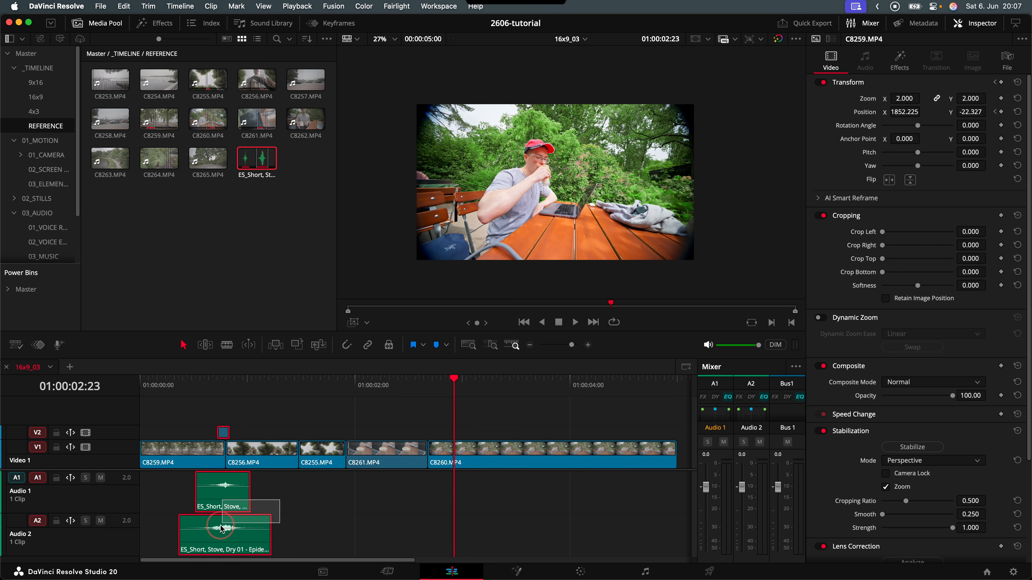